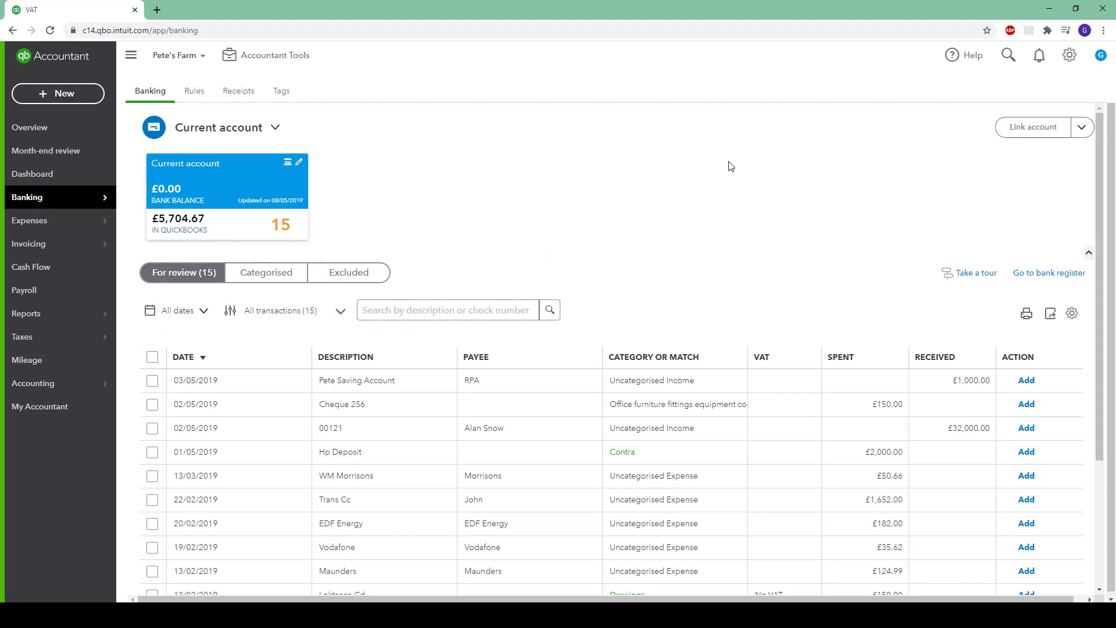
Open the company settings menu from the Banking page.
click(1070, 54)
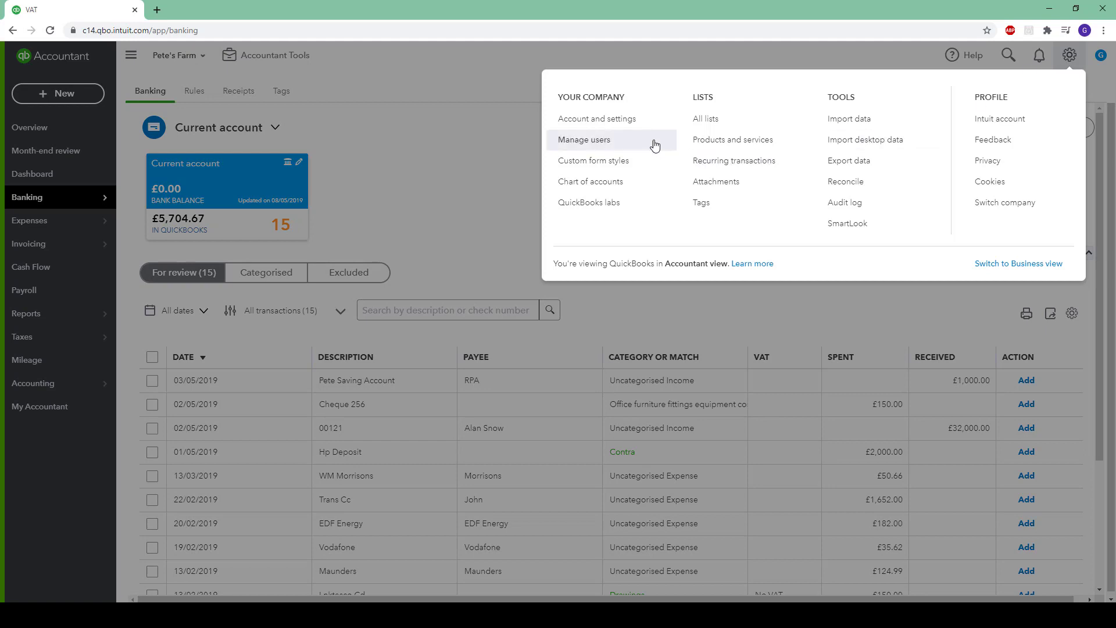
Save the company's UTR, PAYE and Accounts Office references and mark it a 20% CIS subcontractor.
click(637, 125)
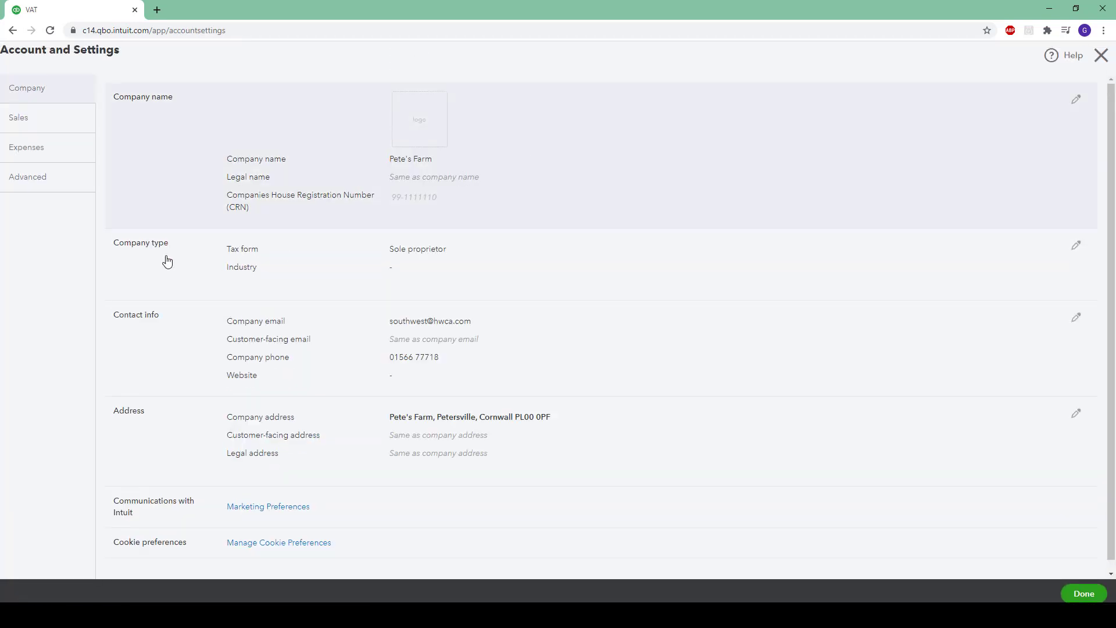
click(32, 177)
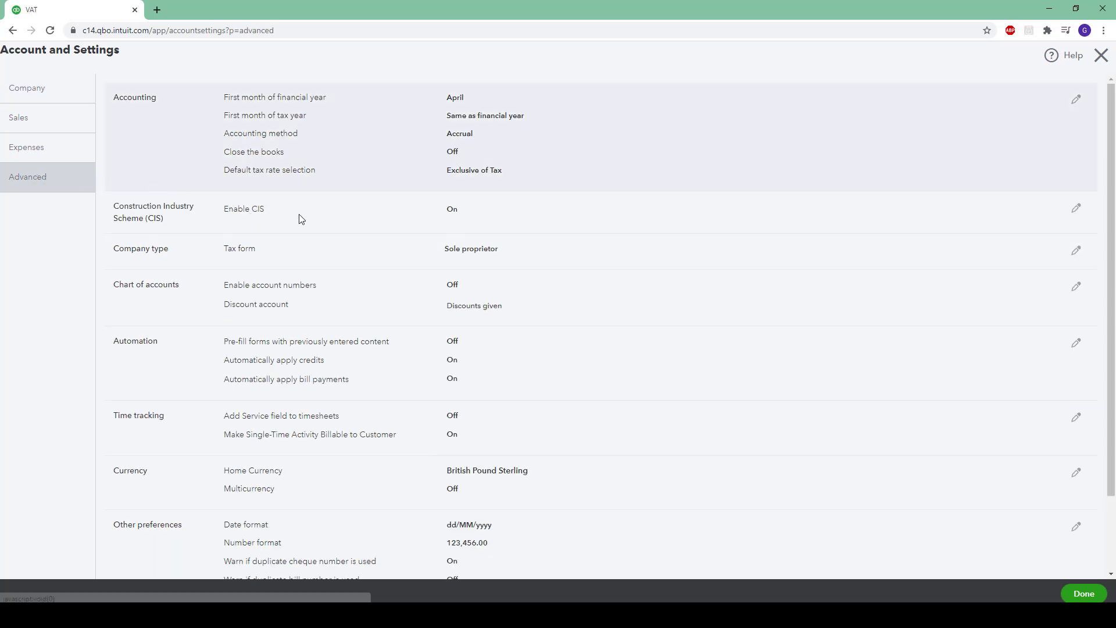
click(466, 222)
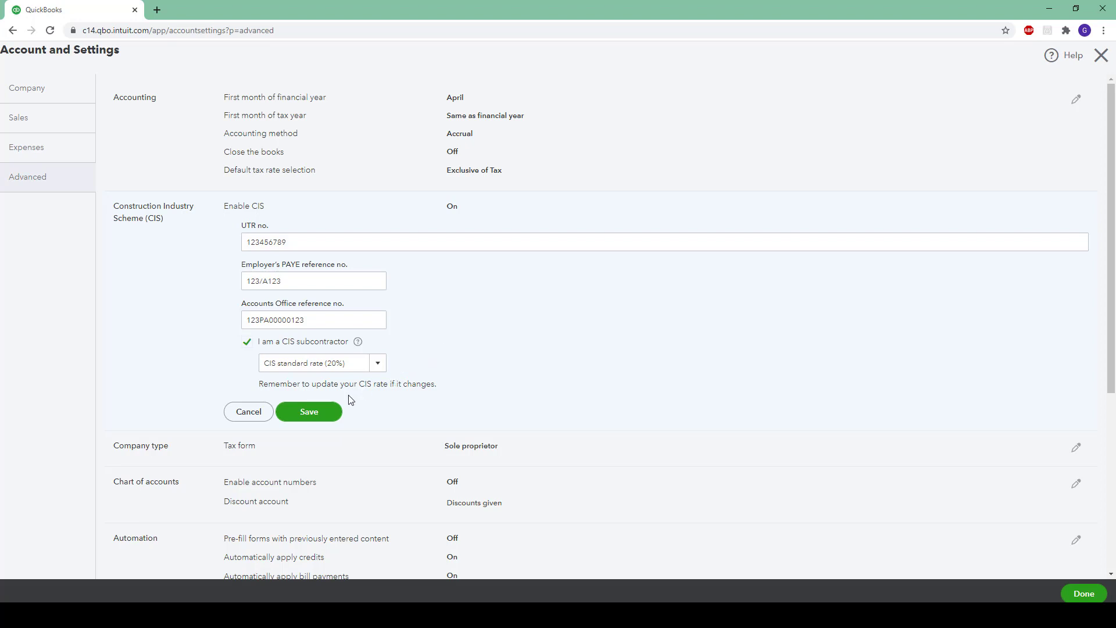
click(312, 417)
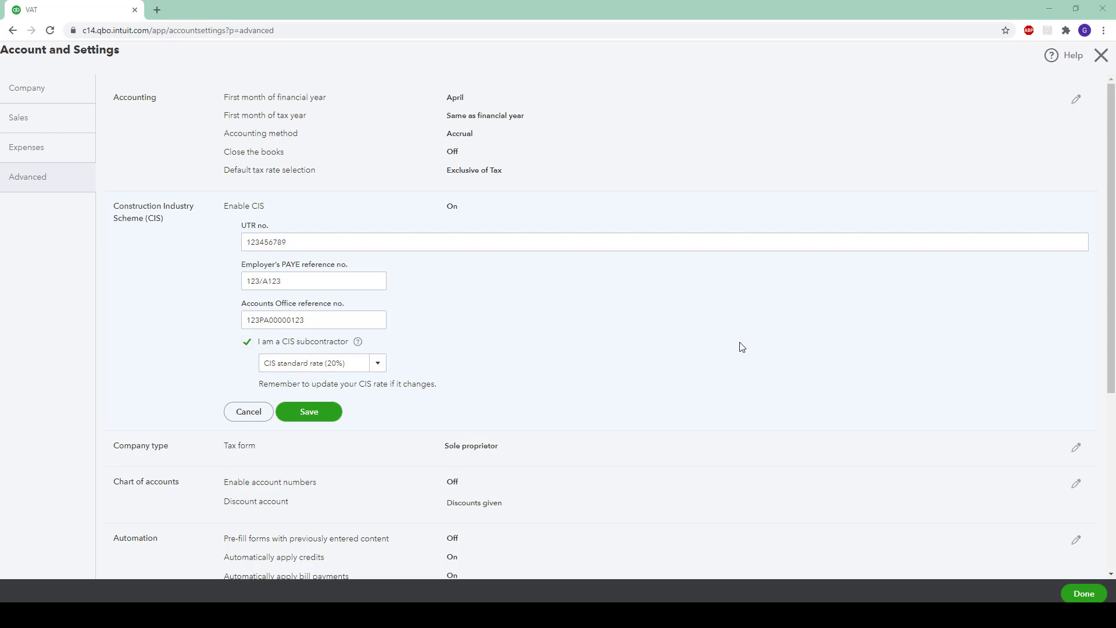
click(1101, 55)
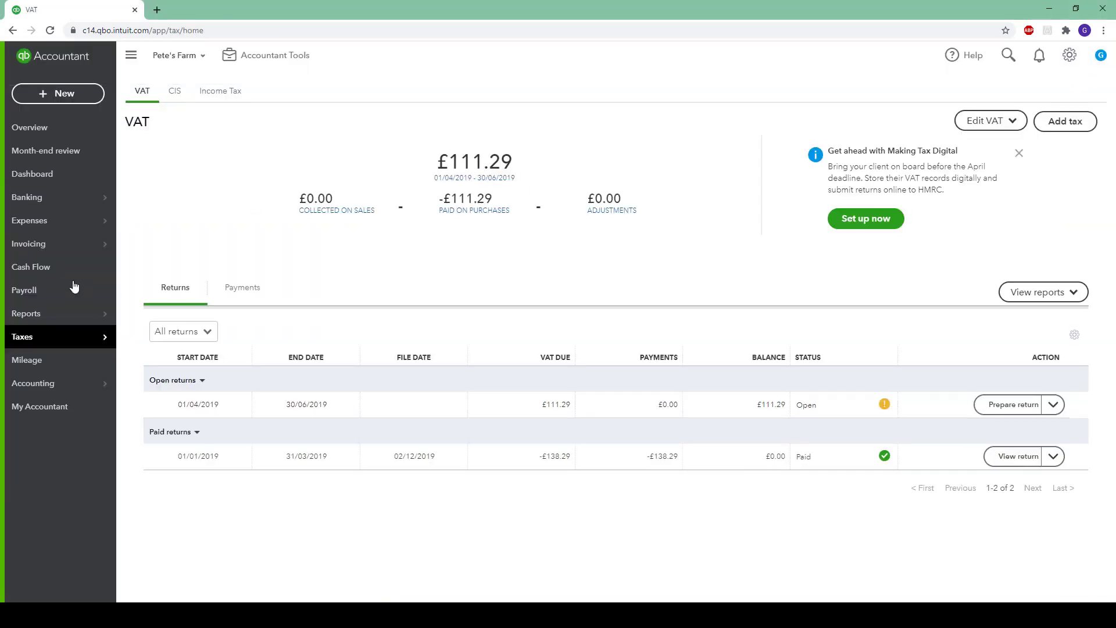
Show inactive VAT rates and switch on the 20.0% RC CIS and 5.0% RC CIS rates.
click(53, 342)
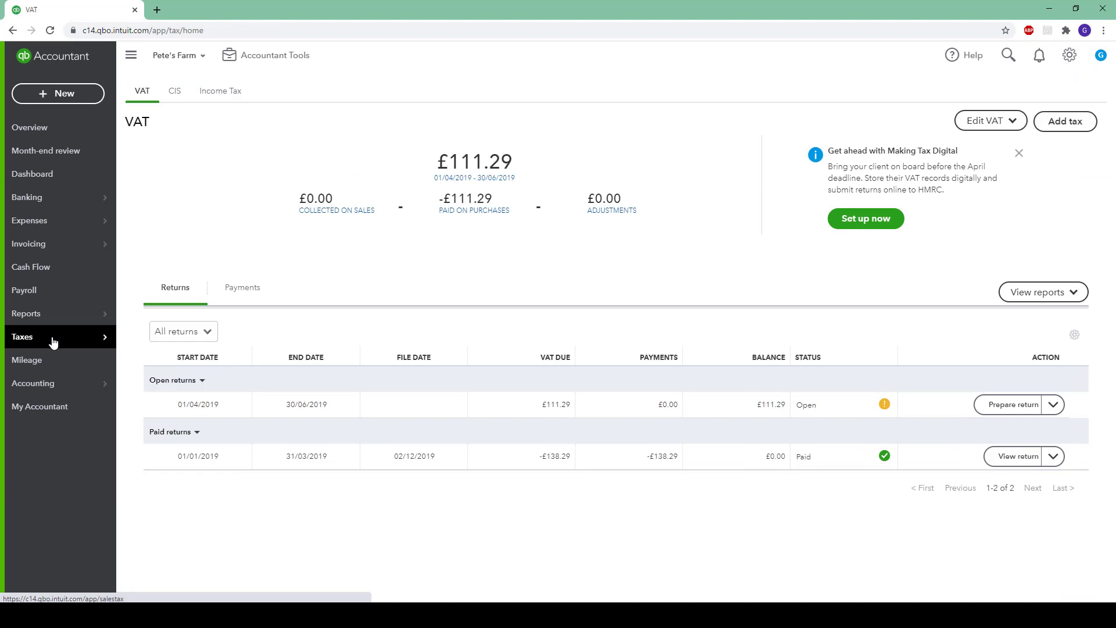
click(986, 123)
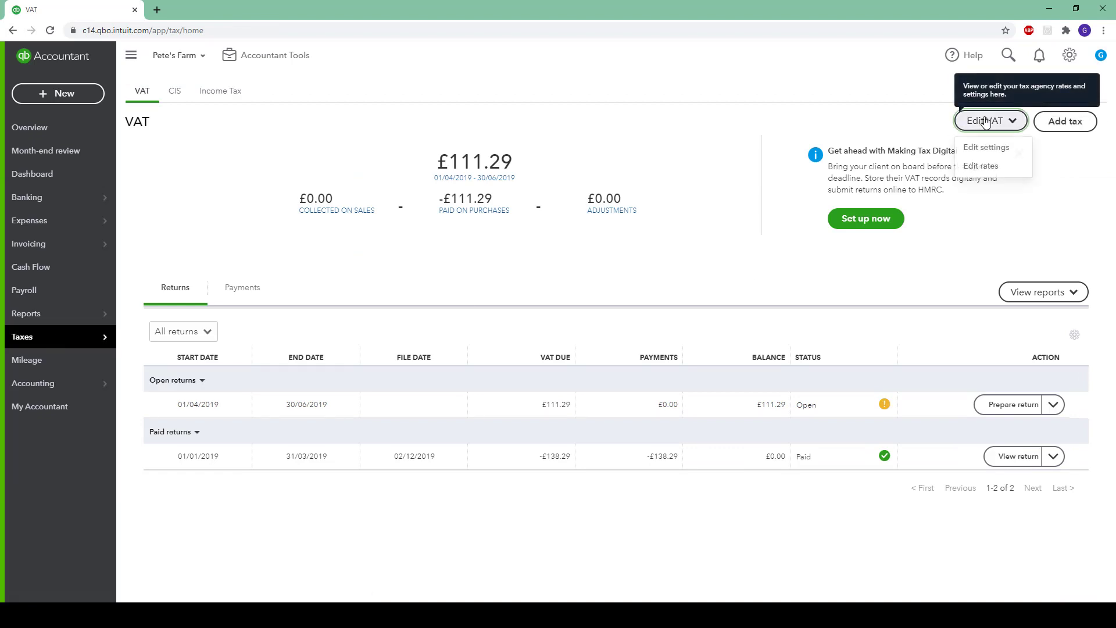
click(983, 167)
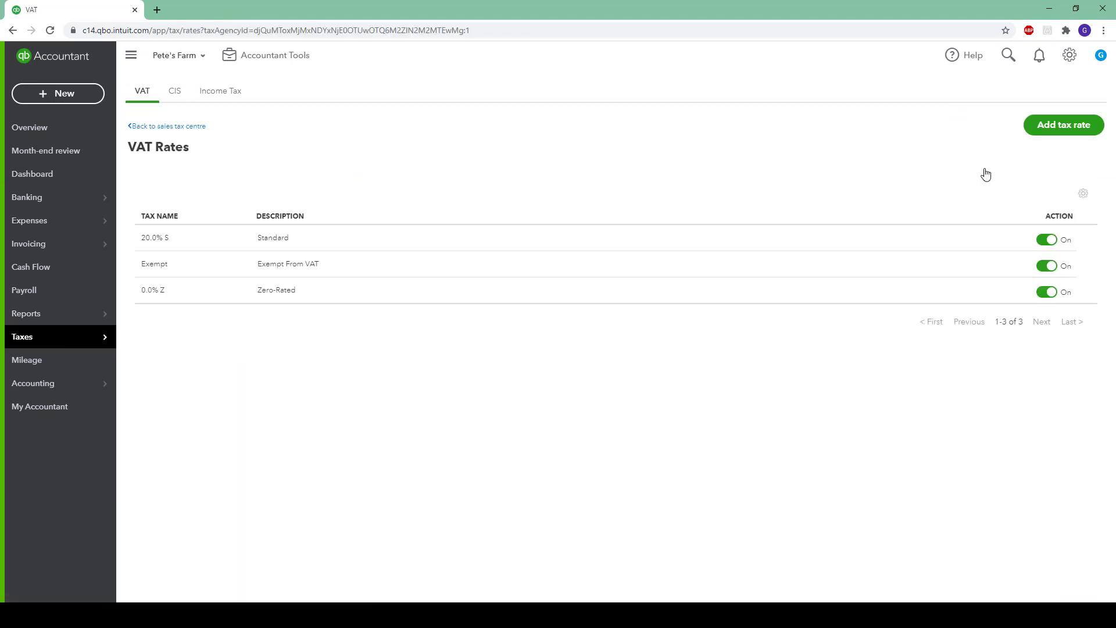
click(1084, 194)
click(1026, 271)
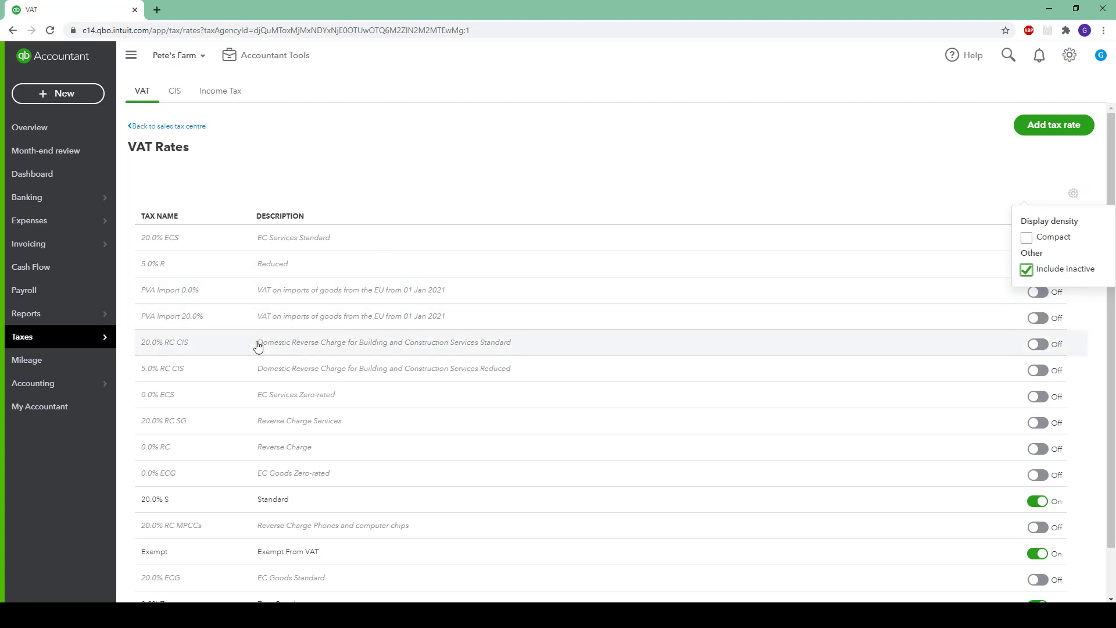
click(1052, 347)
click(1040, 371)
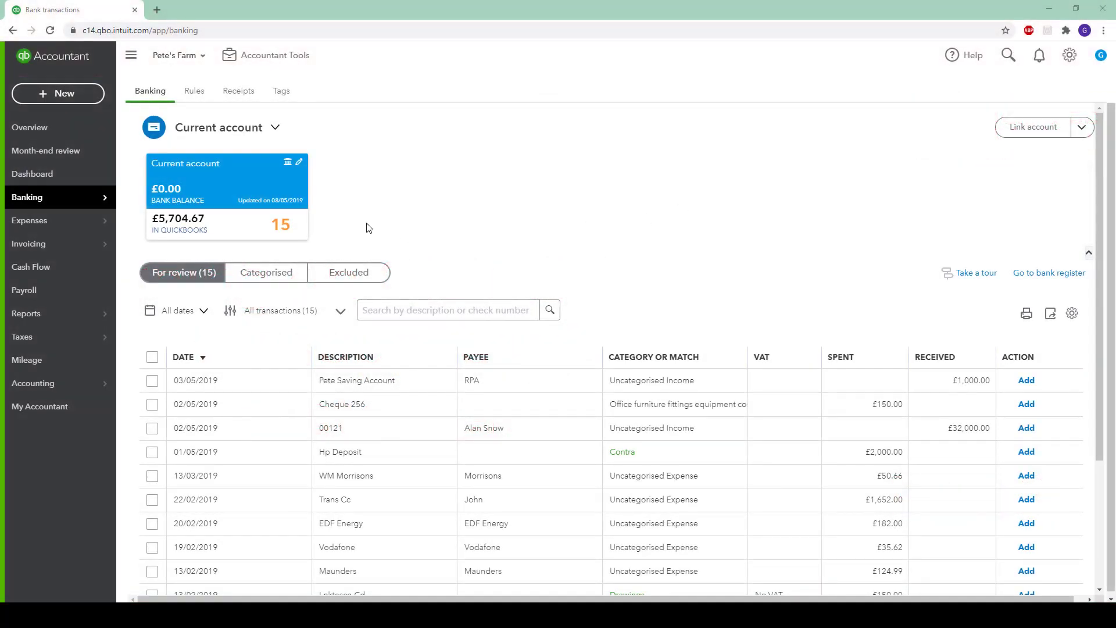
Search the suppliers list by name and open the matching supplier's record.
mouse_move(67, 224)
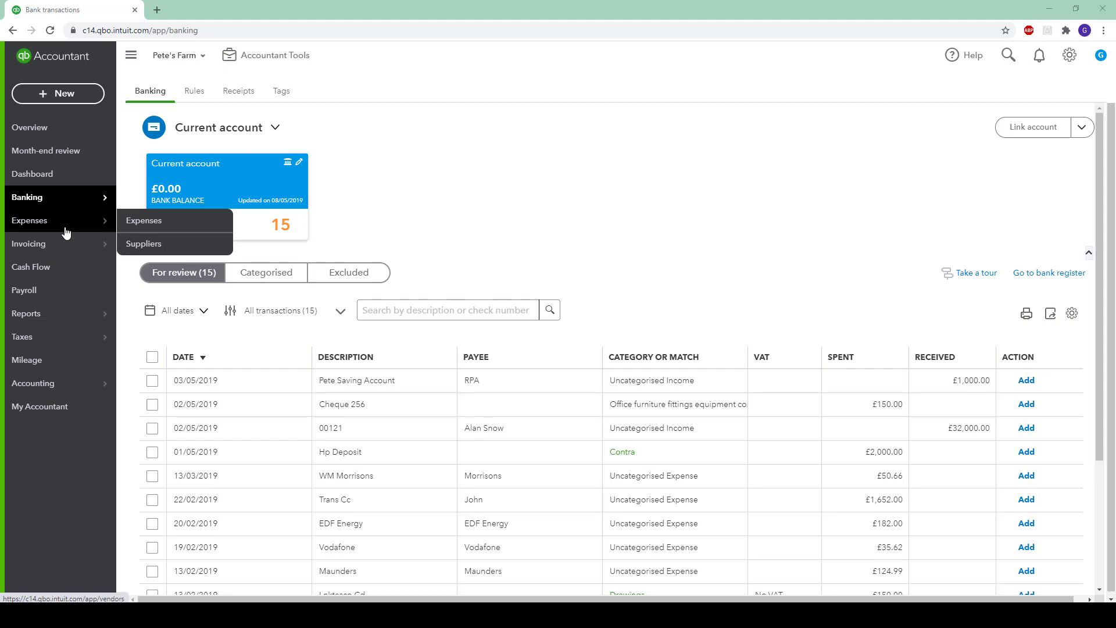
click(155, 246)
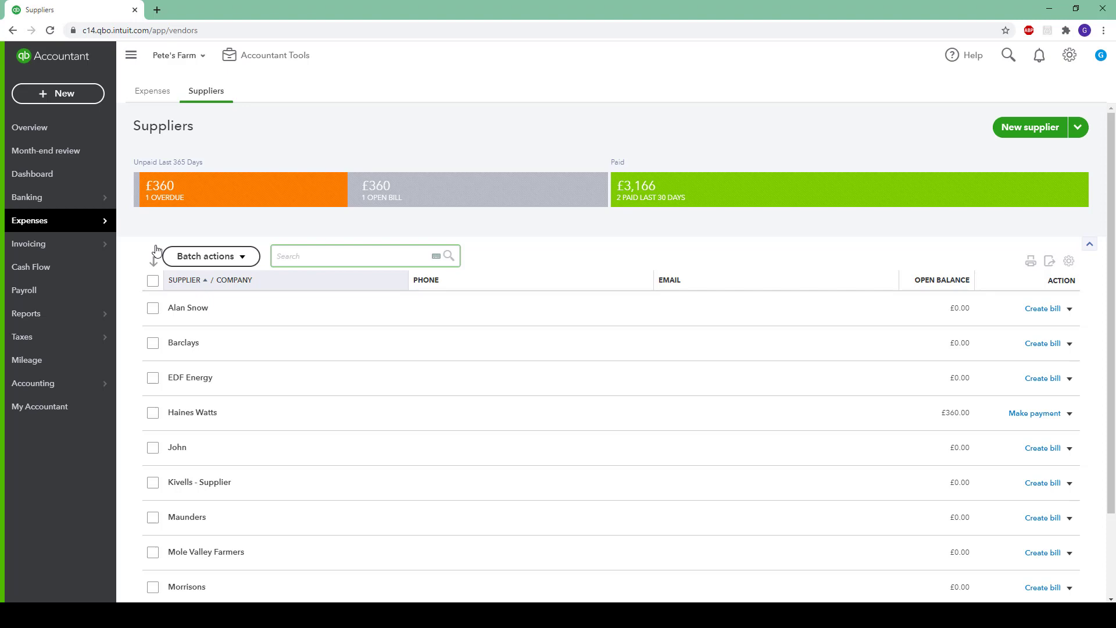
text(JOHN)
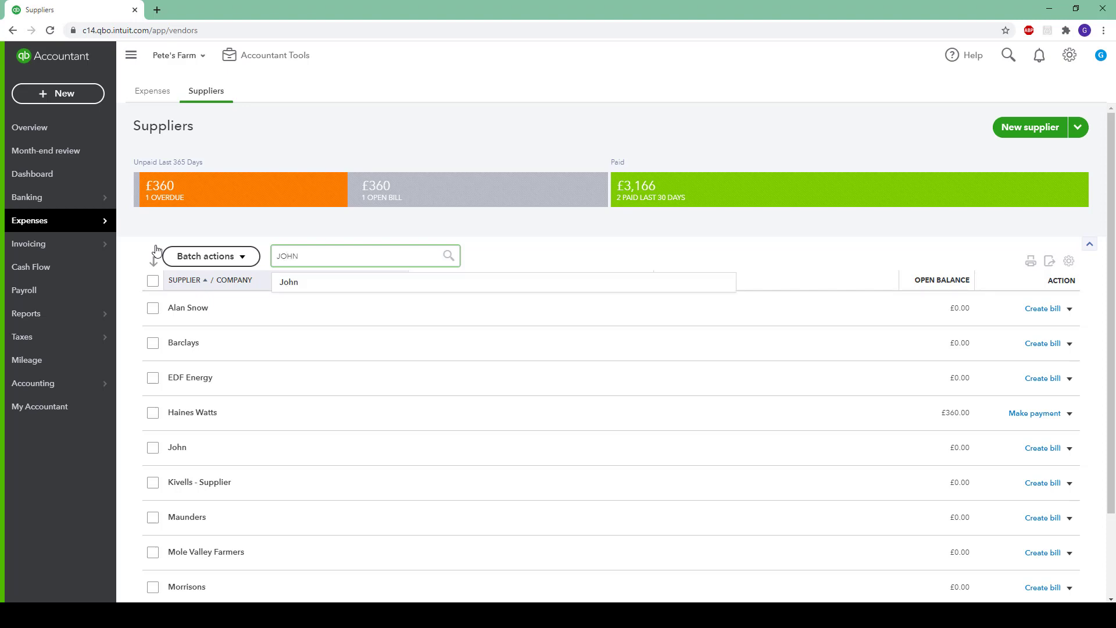
click(315, 281)
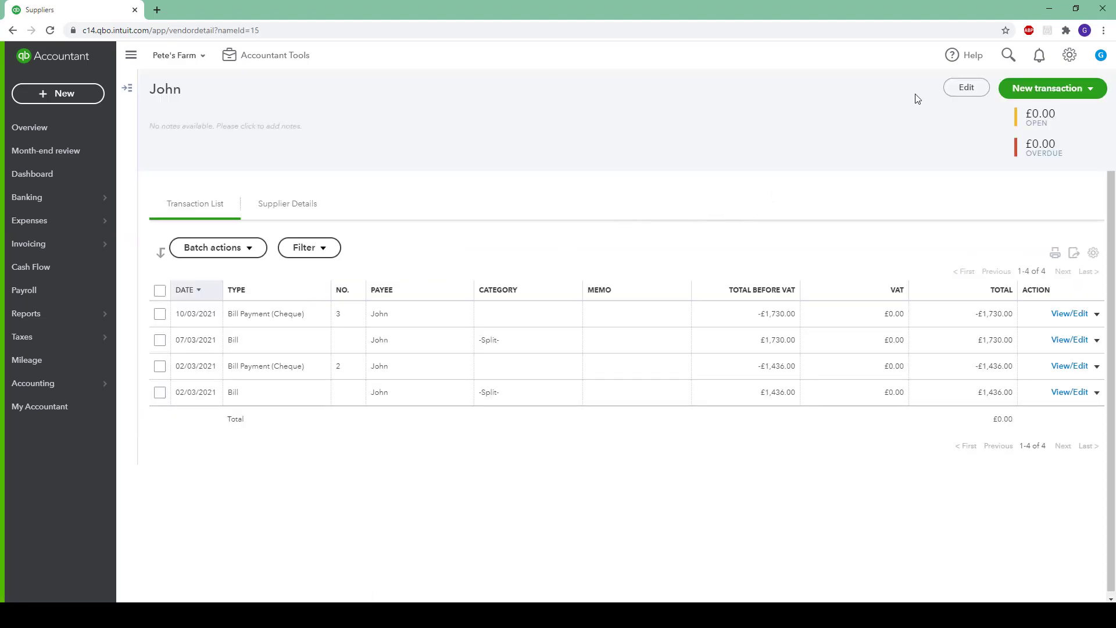
Set the supplier as an Individual Subcontractor at the 20% standard CIS rate and save.
click(960, 91)
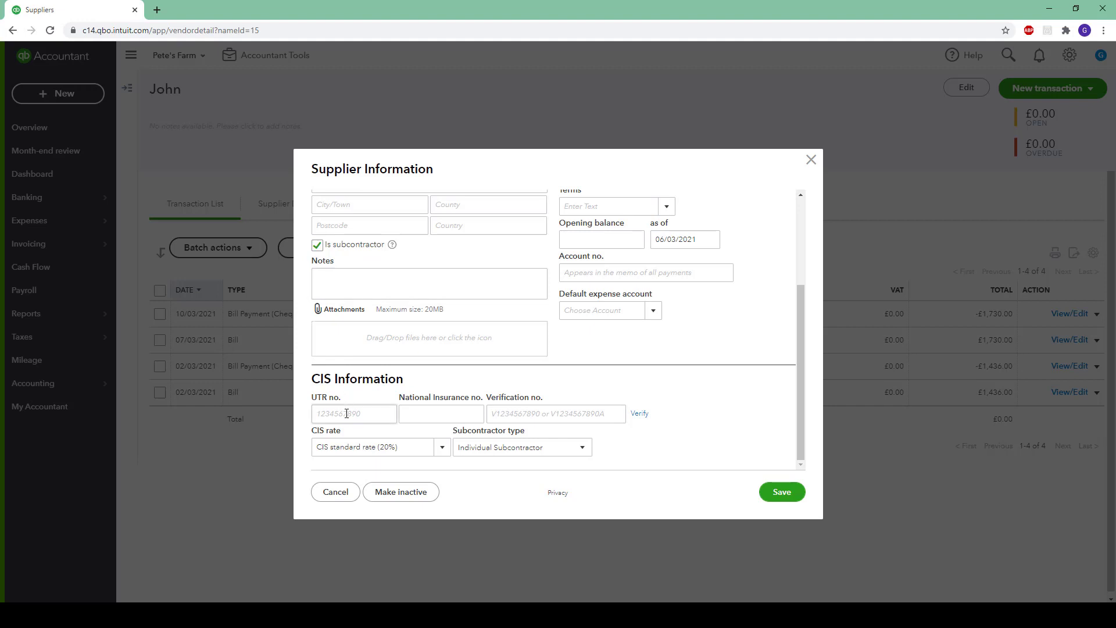
click(784, 492)
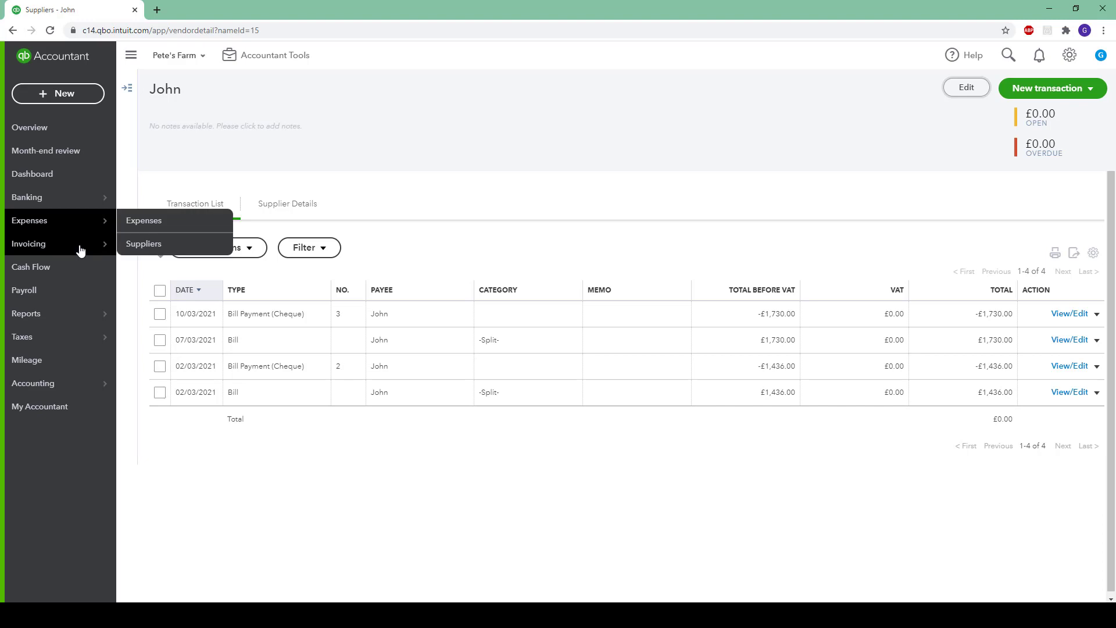
Open customer A BIG COMP. LTD from the customers list and start editing its details.
mouse_move(81, 250)
click(138, 290)
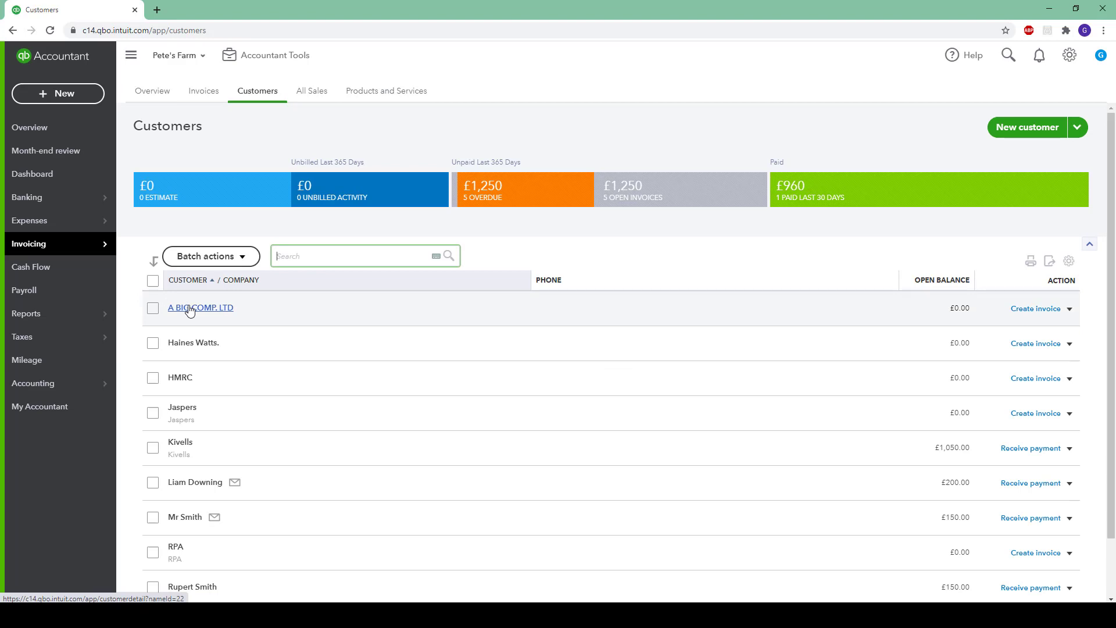
click(190, 309)
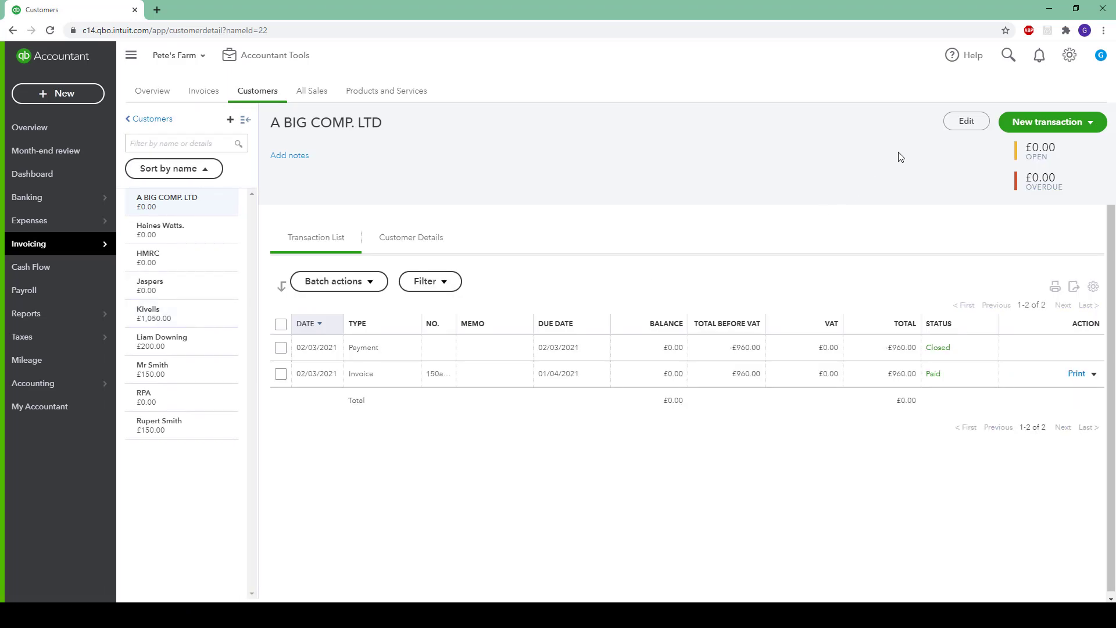
click(956, 129)
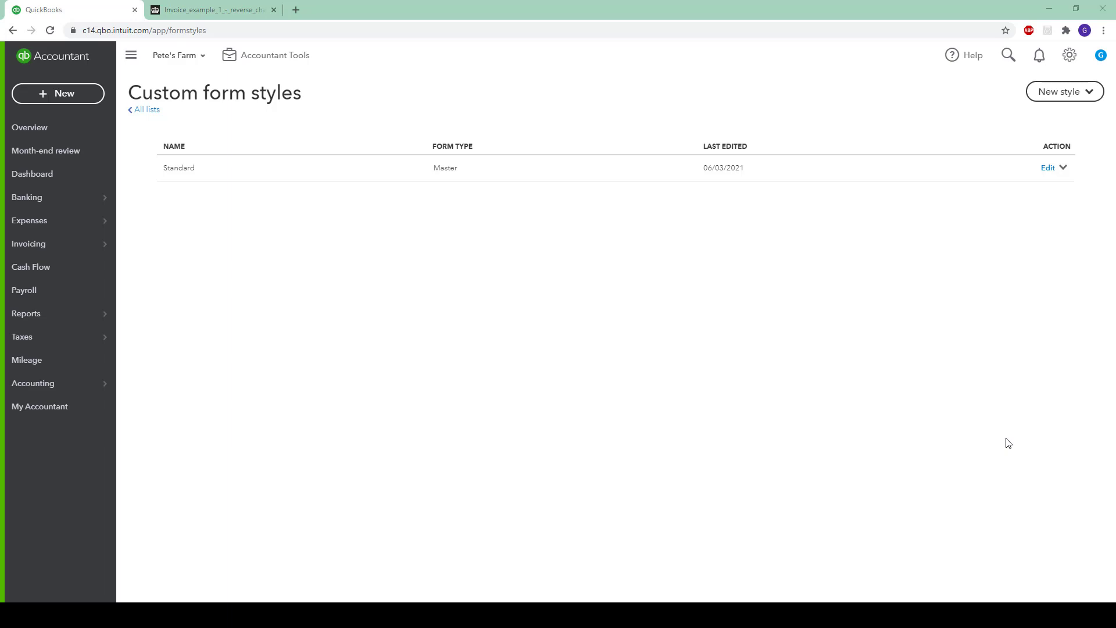
Go to the Sales settings' custom form styles and list the form types for a new style.
click(1077, 56)
click(620, 119)
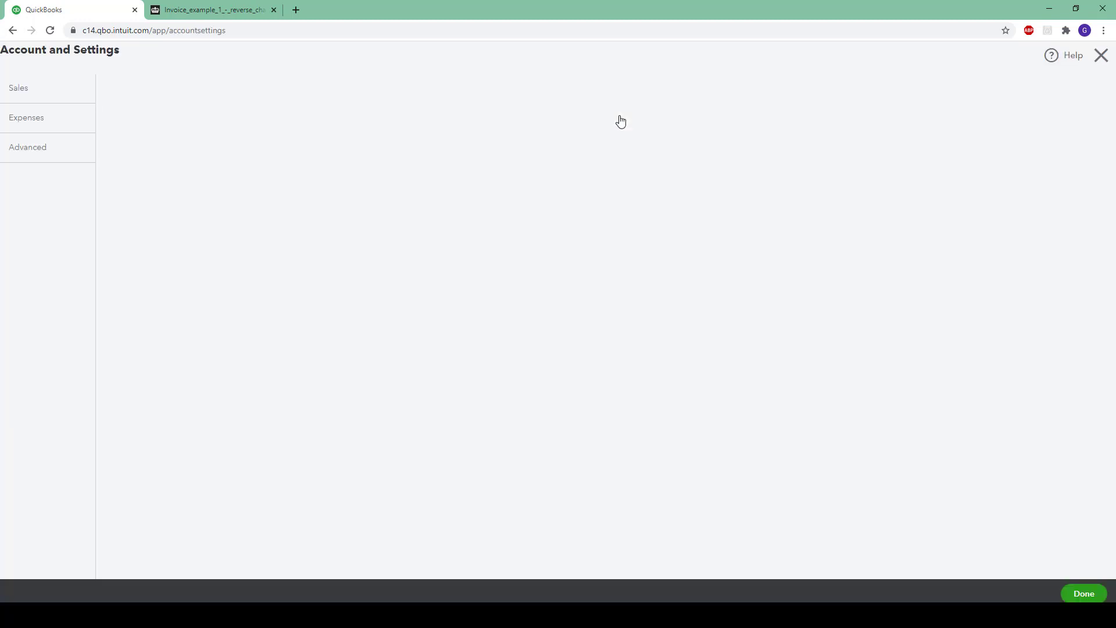
click(23, 94)
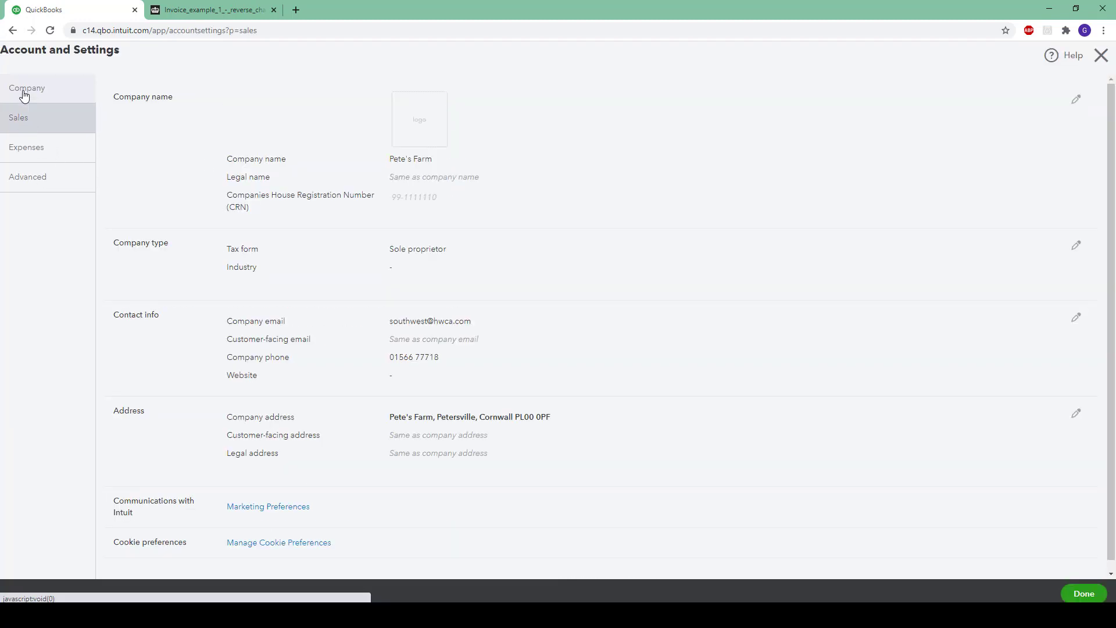
click(18, 119)
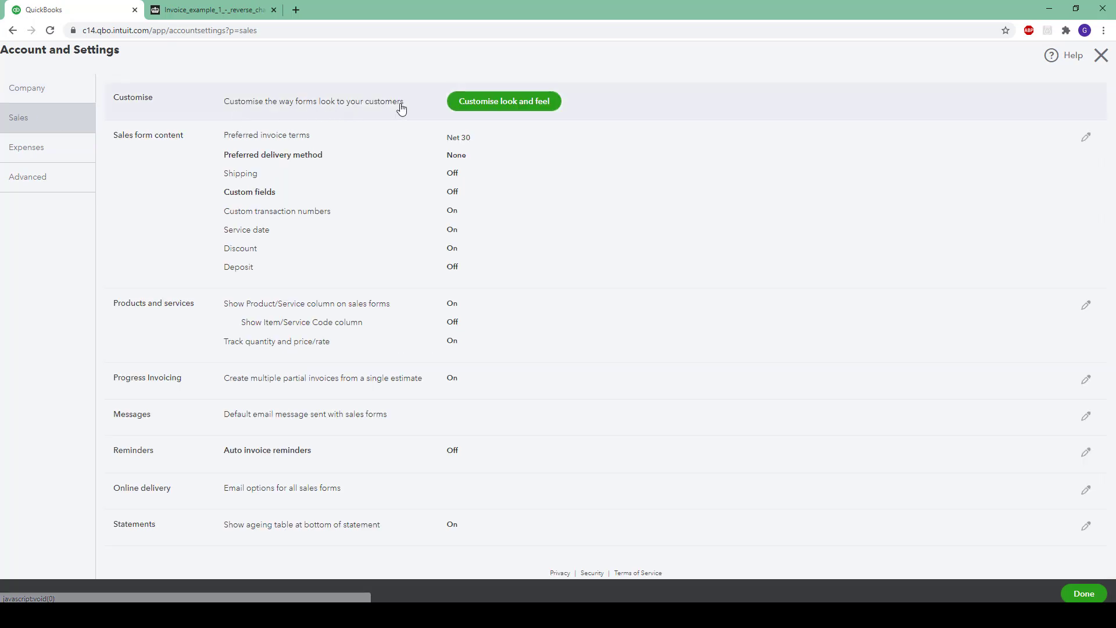
click(503, 102)
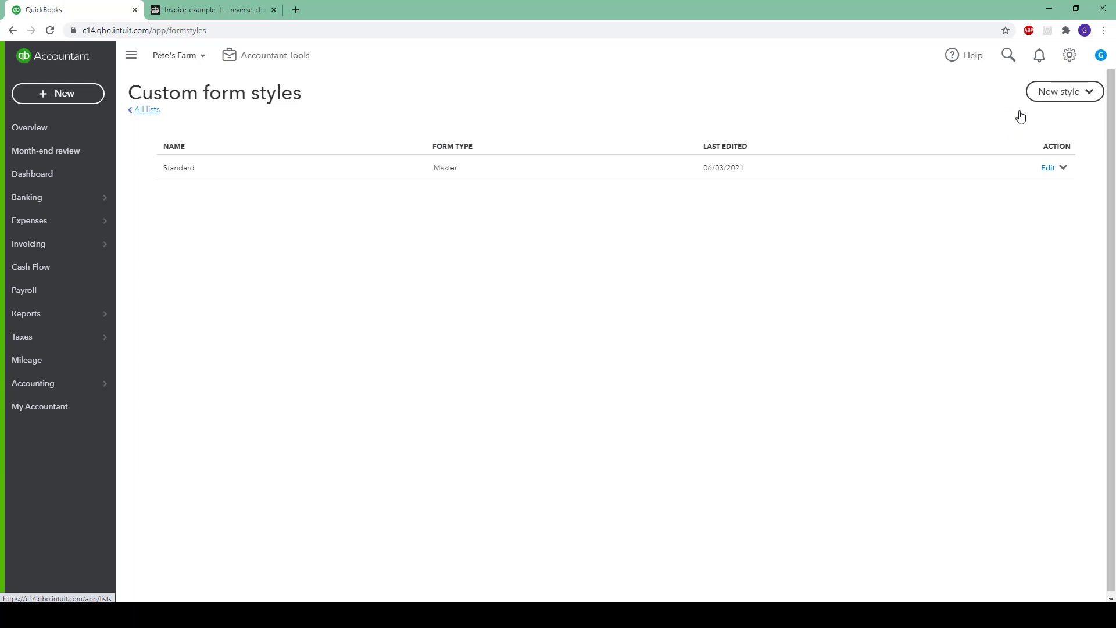
click(1069, 95)
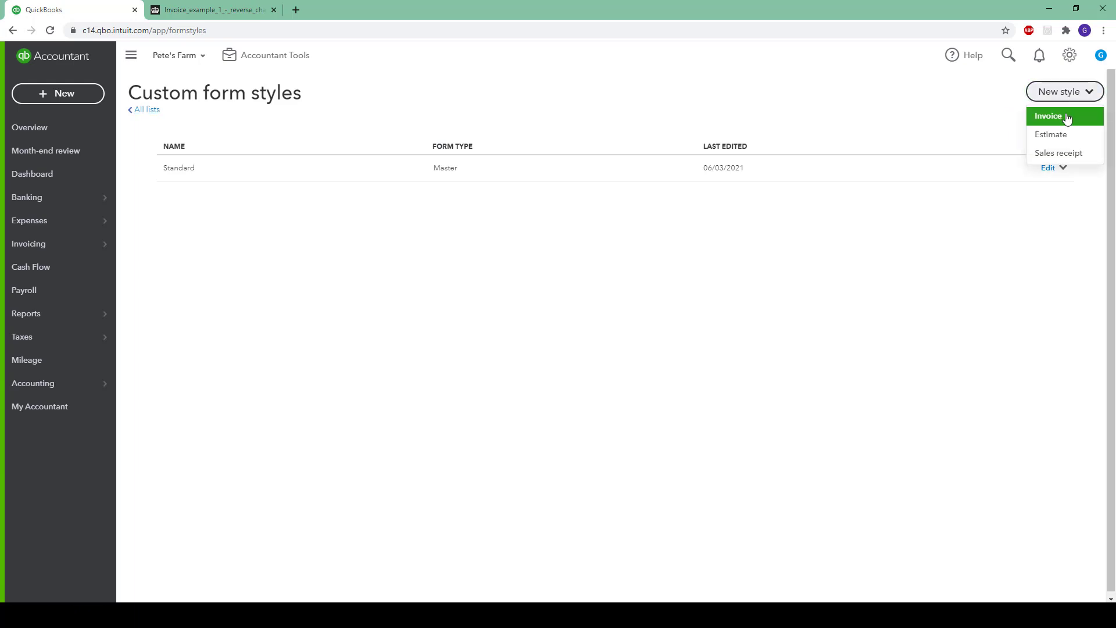
Start a new invoice style named 'VAT reverse charge for CIS' and open its footer settings.
click(1068, 117)
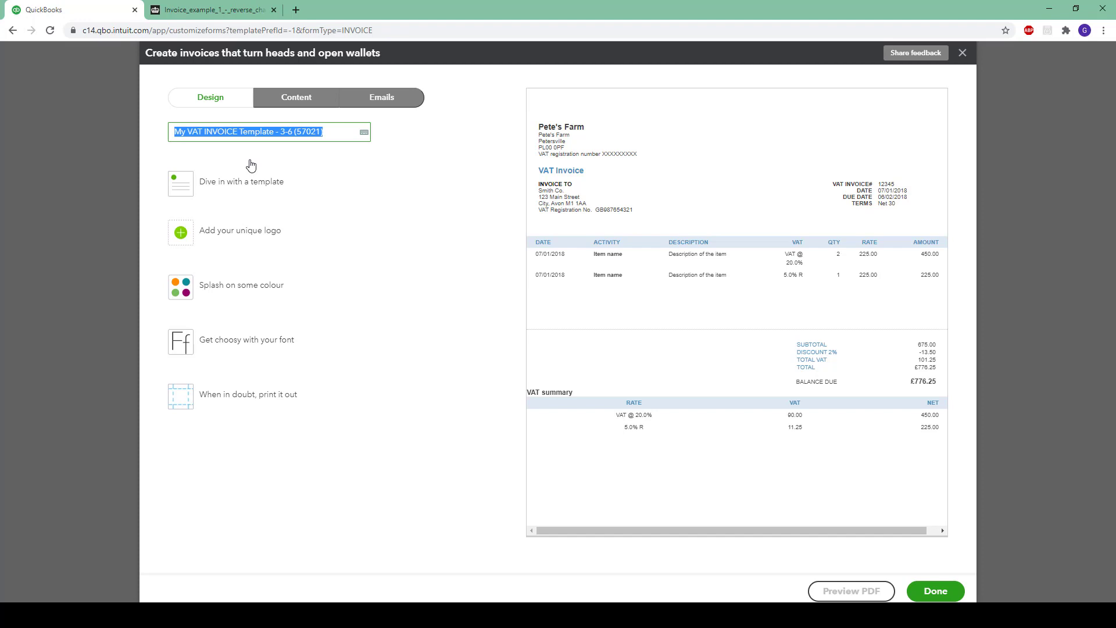
text(VAT reverse charge for CIS)
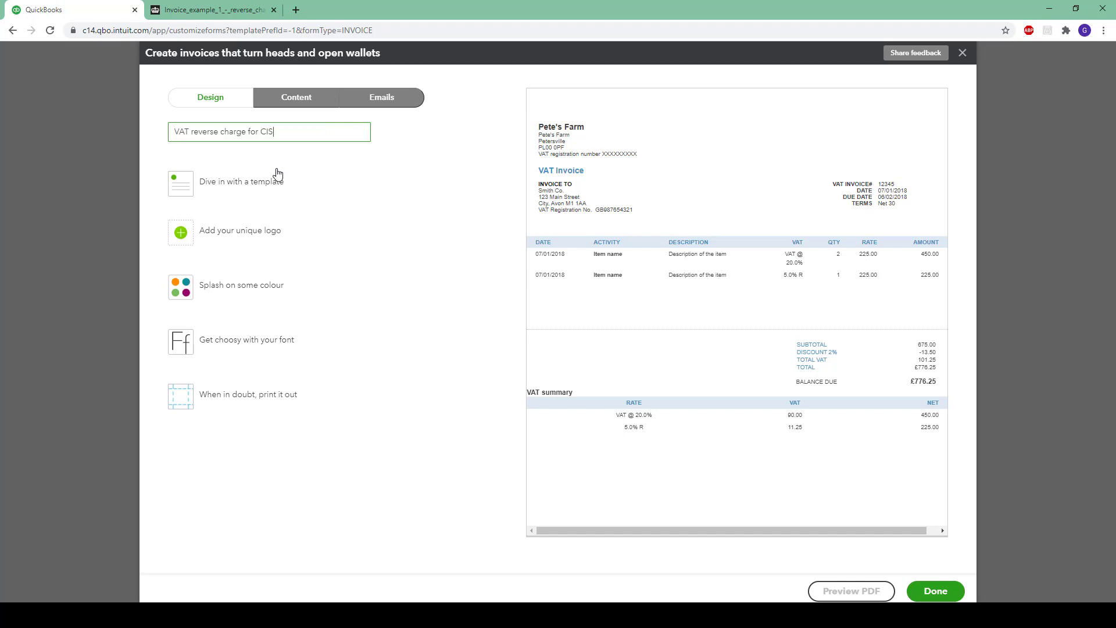
click(297, 98)
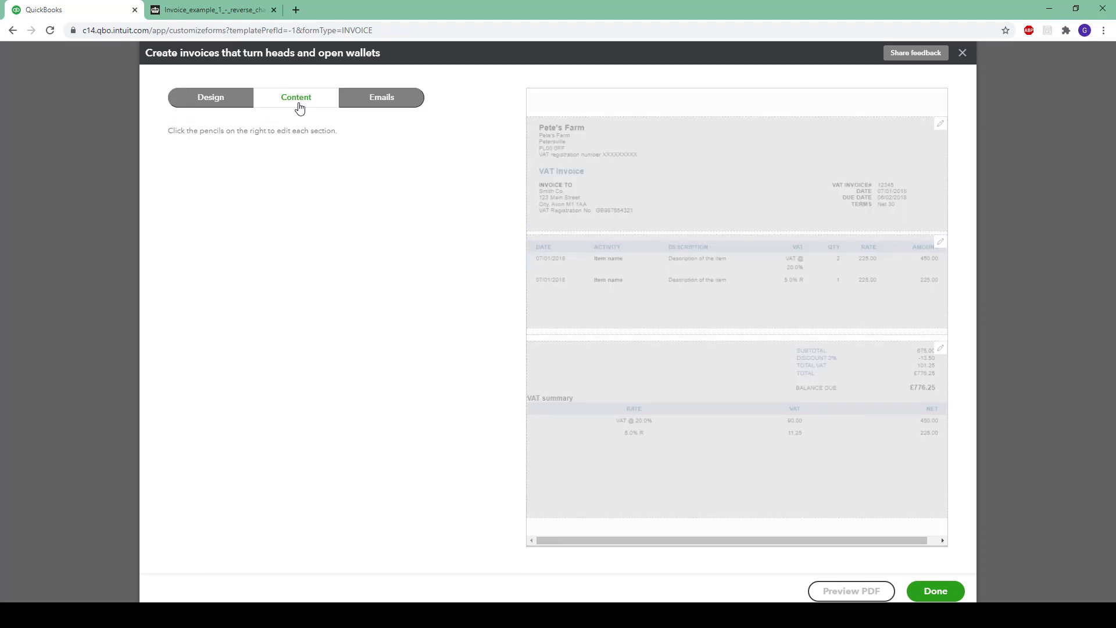
click(737, 411)
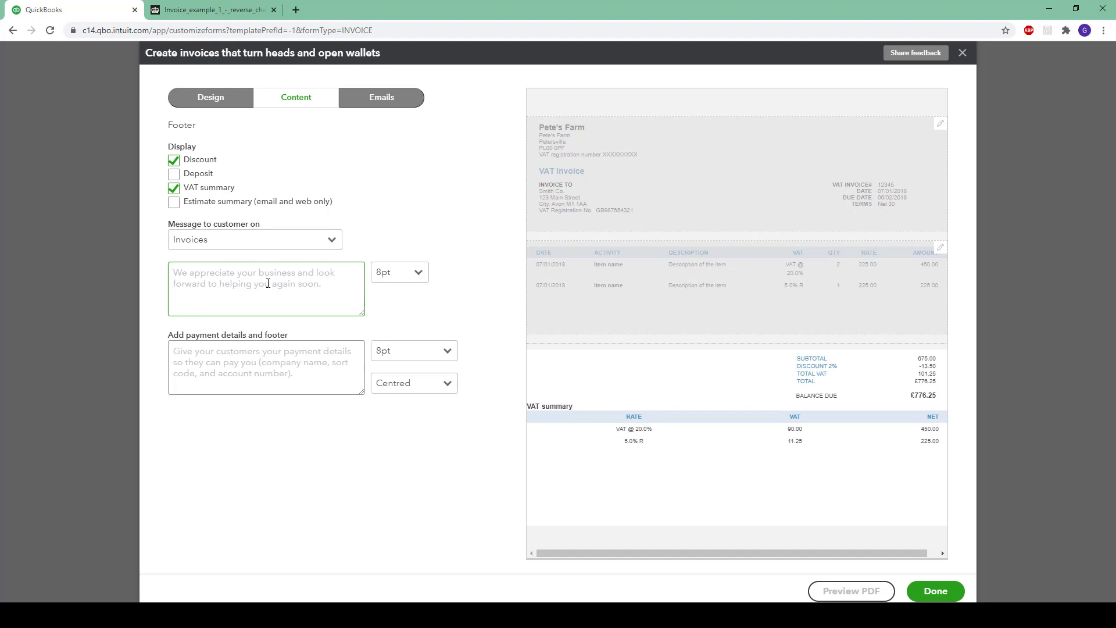
click(245, 5)
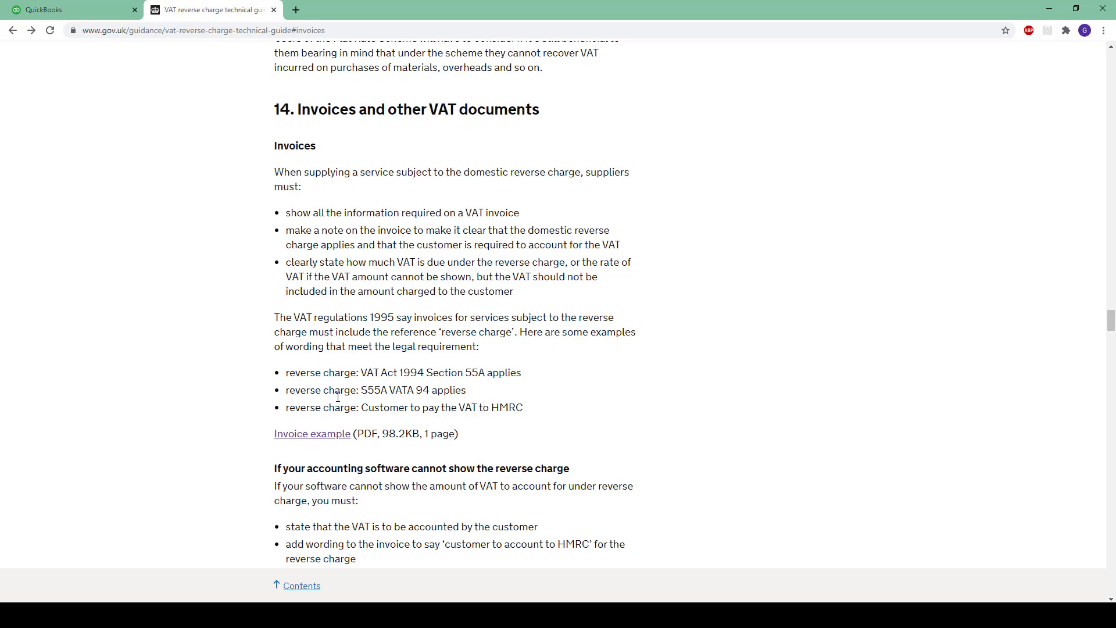
Copy the reverse-charge customer note from GOV.UK's invoice example PDF and return to QuickBooks.
click(326, 437)
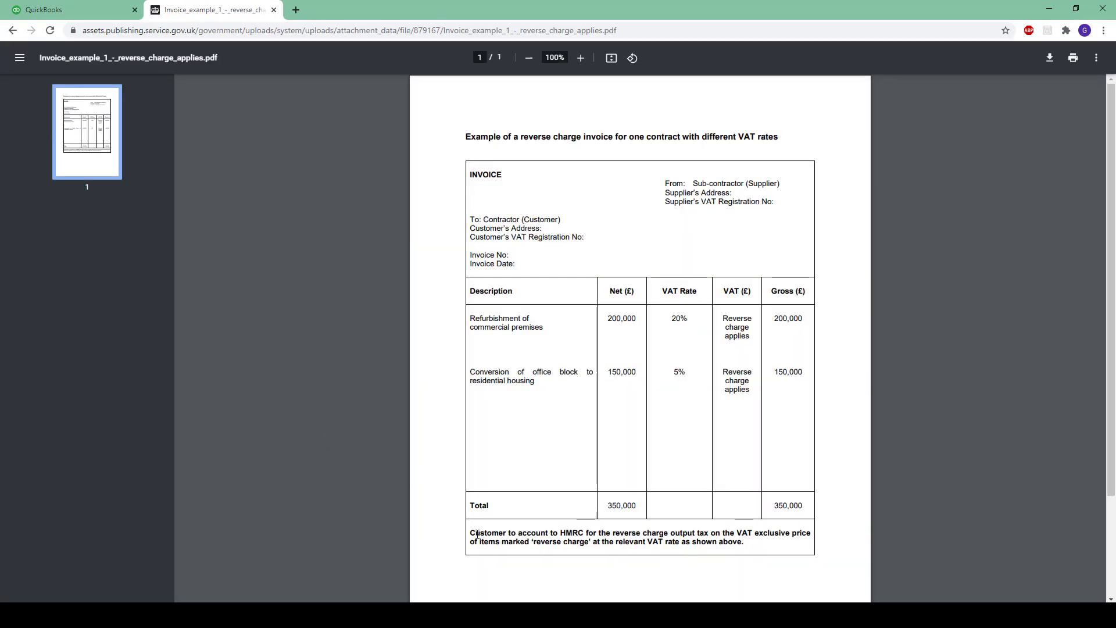
drag(470, 534, 754, 545)
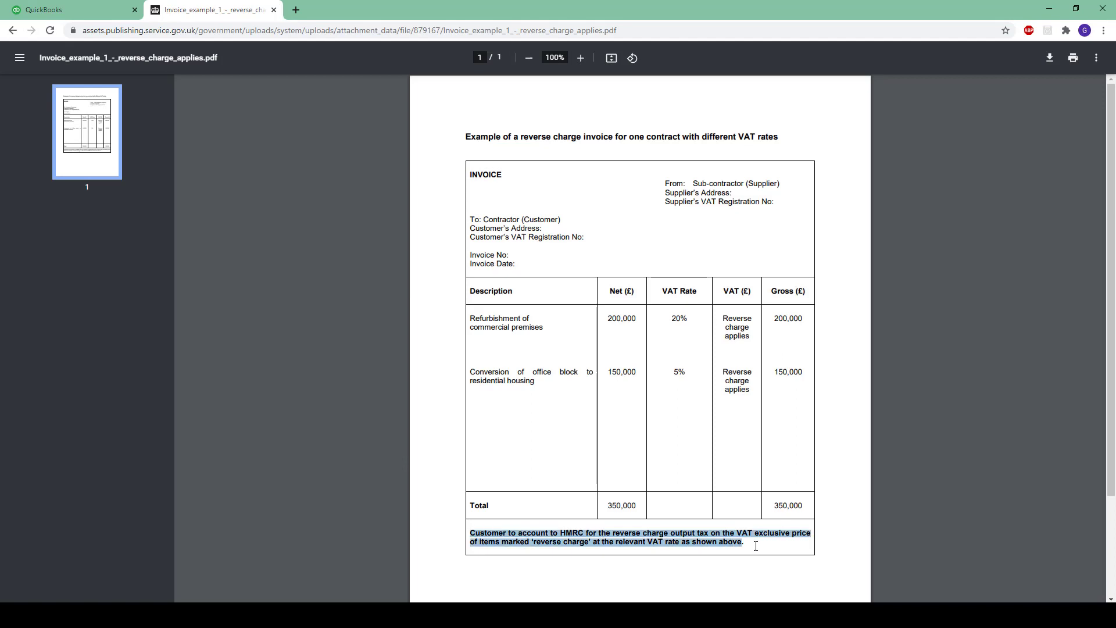
right_click(728, 535)
click(751, 445)
click(64, 10)
right_click(277, 272)
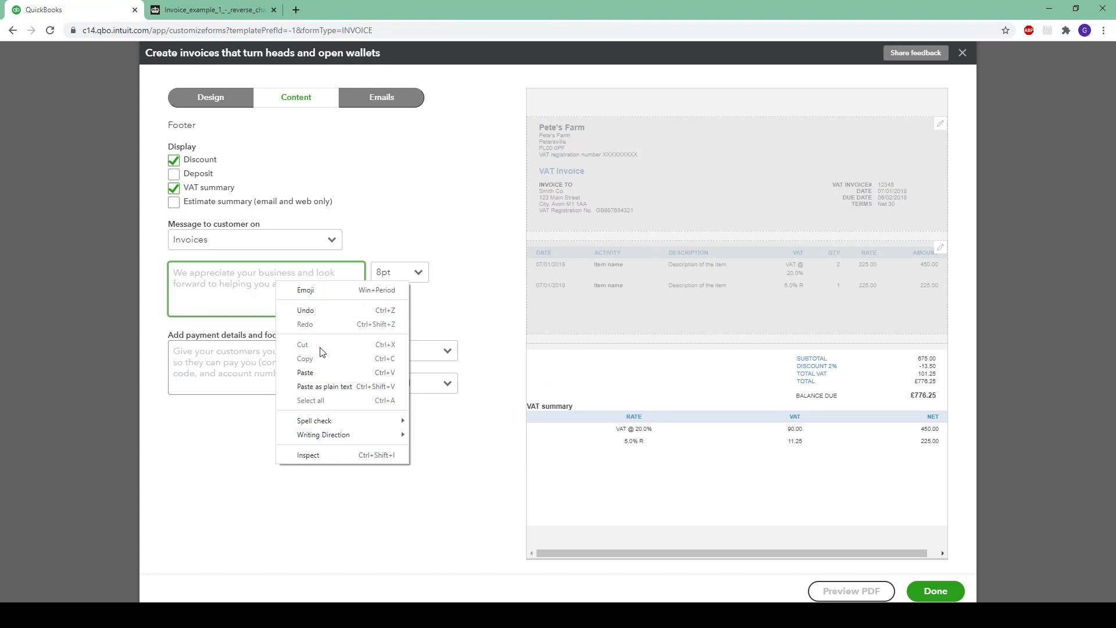
Paste the reverse-charge note as the footer's customer message and save the invoice style.
click(324, 372)
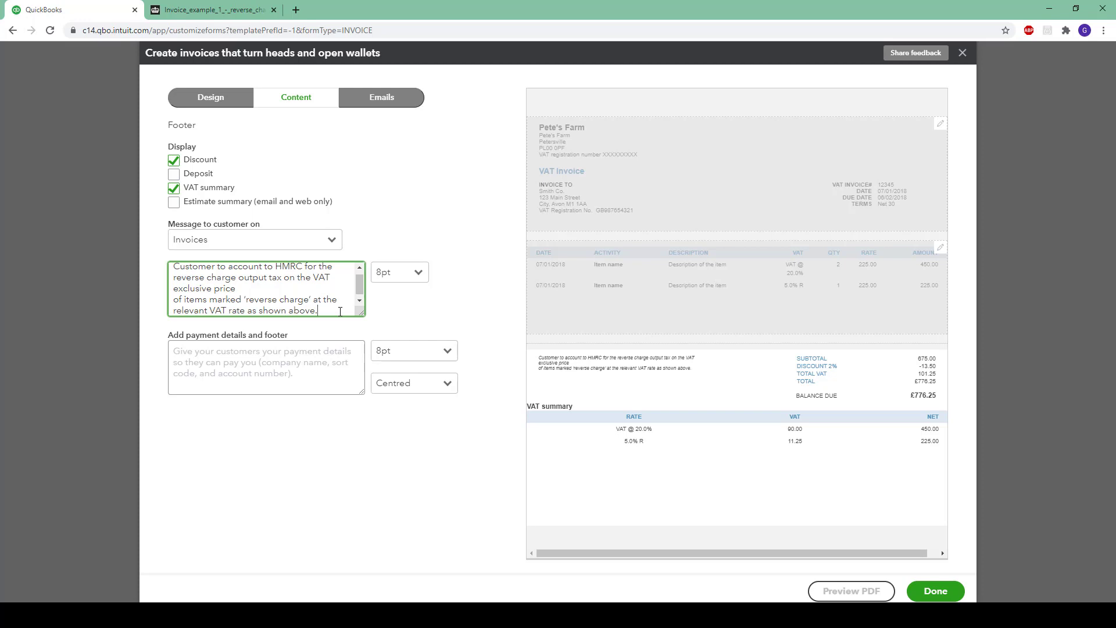
click(945, 596)
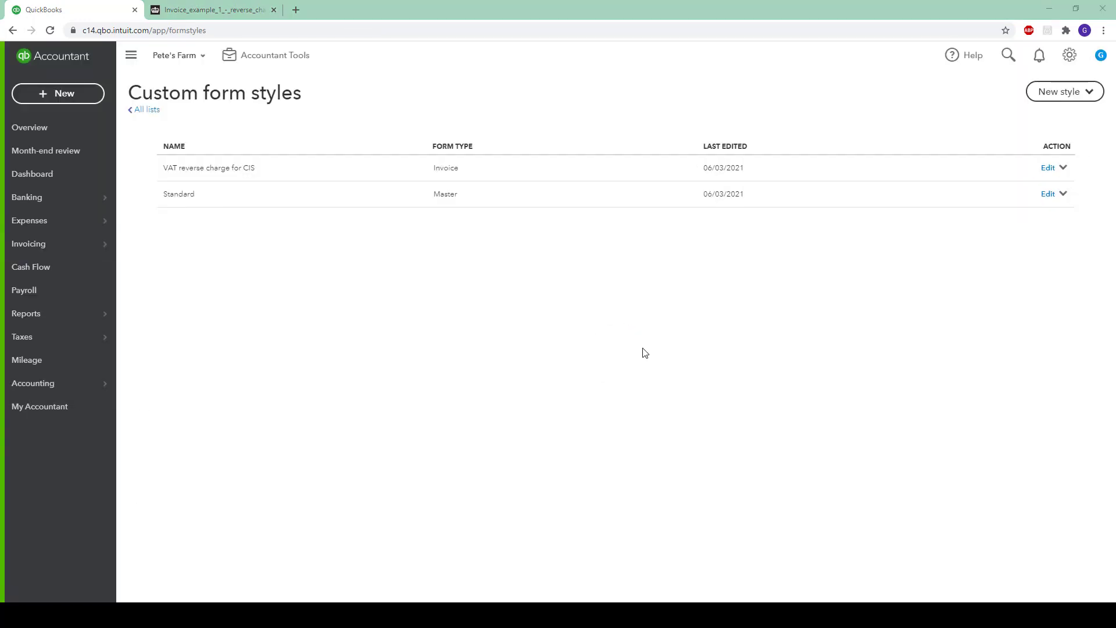
Start a new invoice for customer EXAMPLE.
click(75, 94)
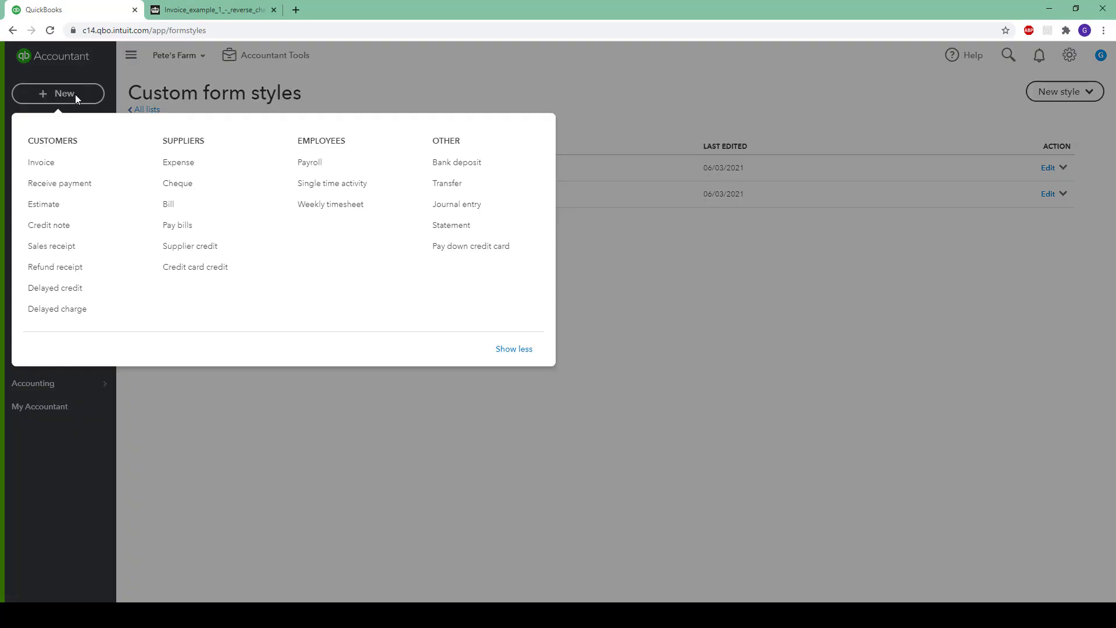
click(73, 165)
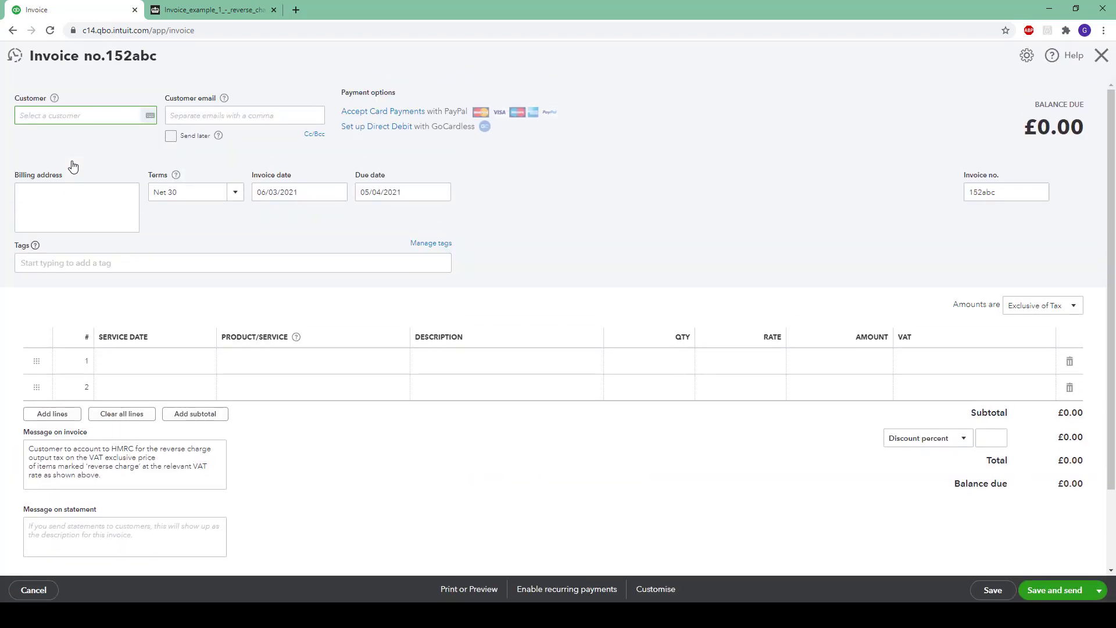
text(EXAMPLE)
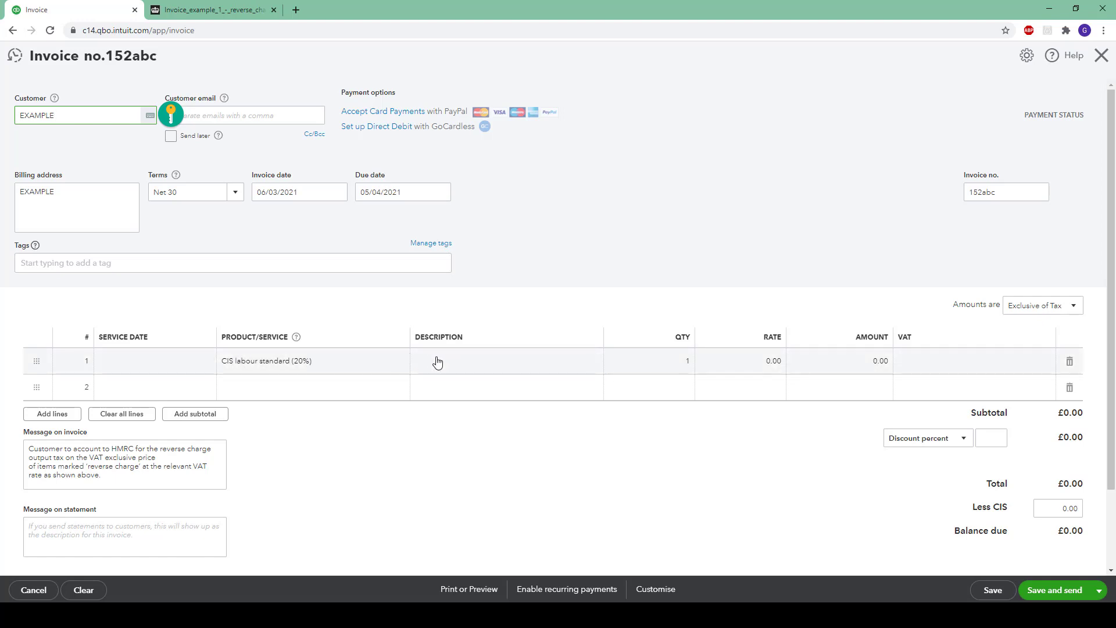
Set line 1 to a 1,200 rate with 20.0% RC CIS VAT, then begin line 2 with 'cis'.
click(712, 359)
text(1,200)
key(Tab)
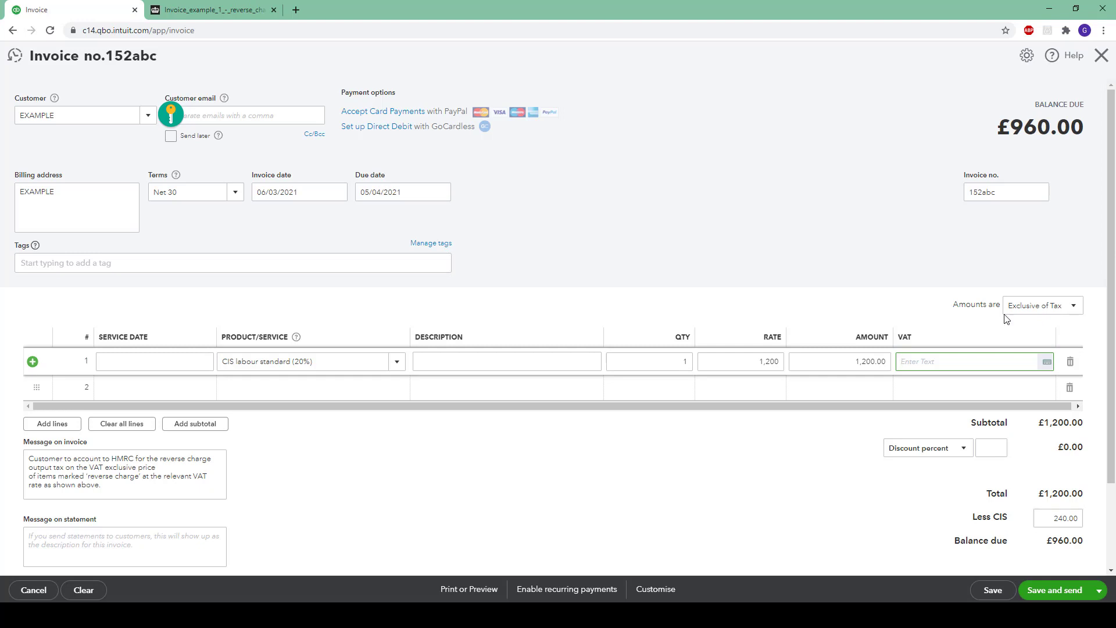
click(1041, 371)
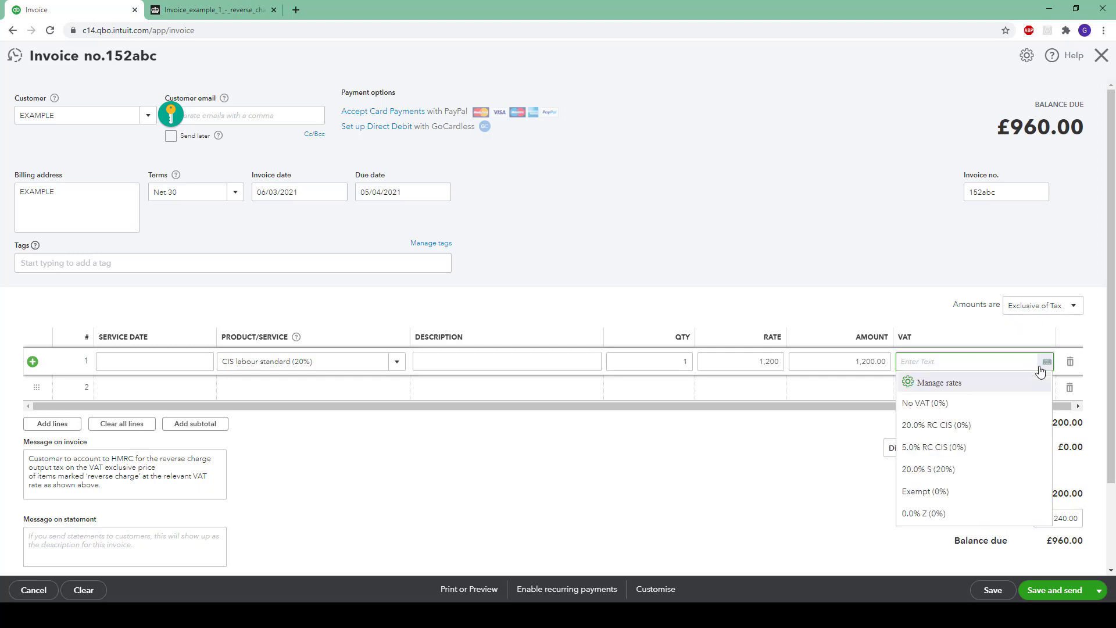
click(1037, 424)
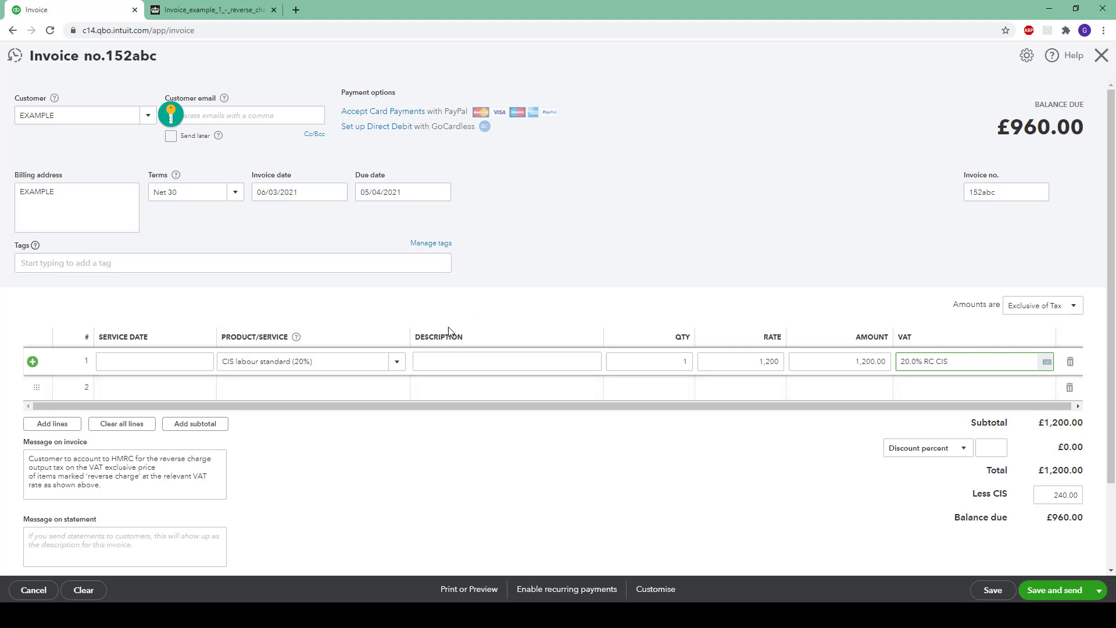
click(373, 397)
text(cis)
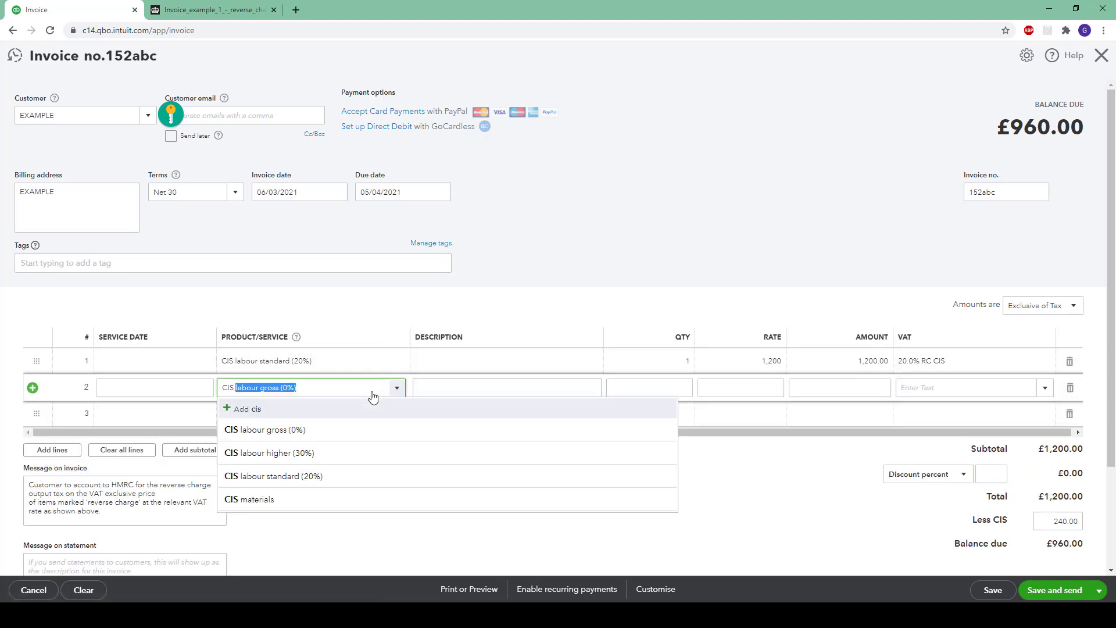
Add a CIS materials line at rate 130 with 20.0% RC CIS (0%) VAT.
click(358, 492)
click(518, 489)
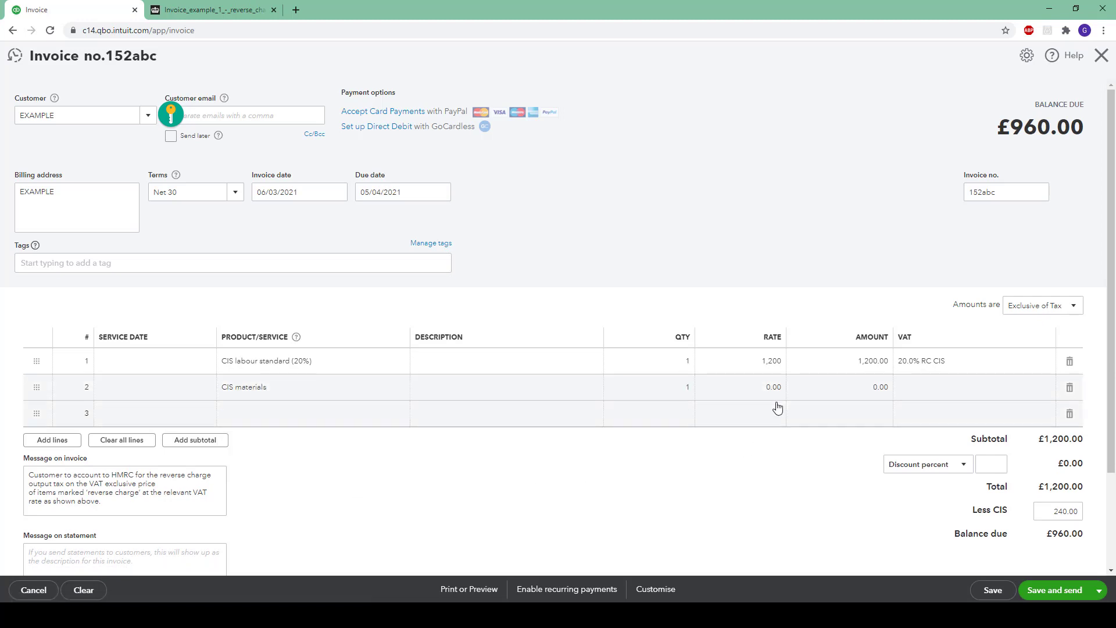
click(755, 386)
text(130)
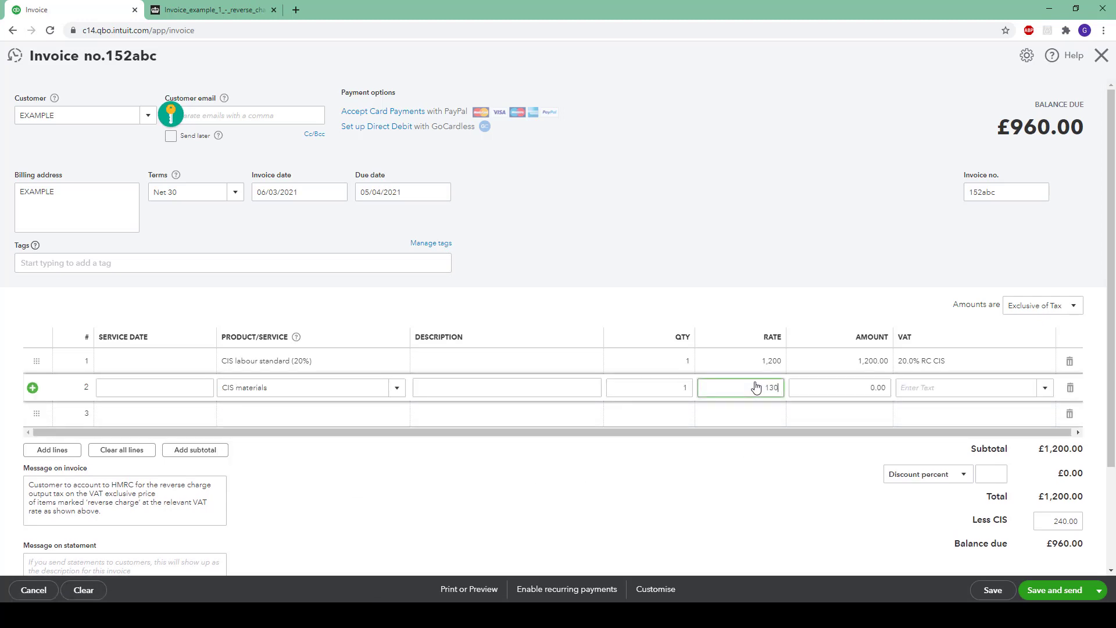
key(Tab)
key(Tab)
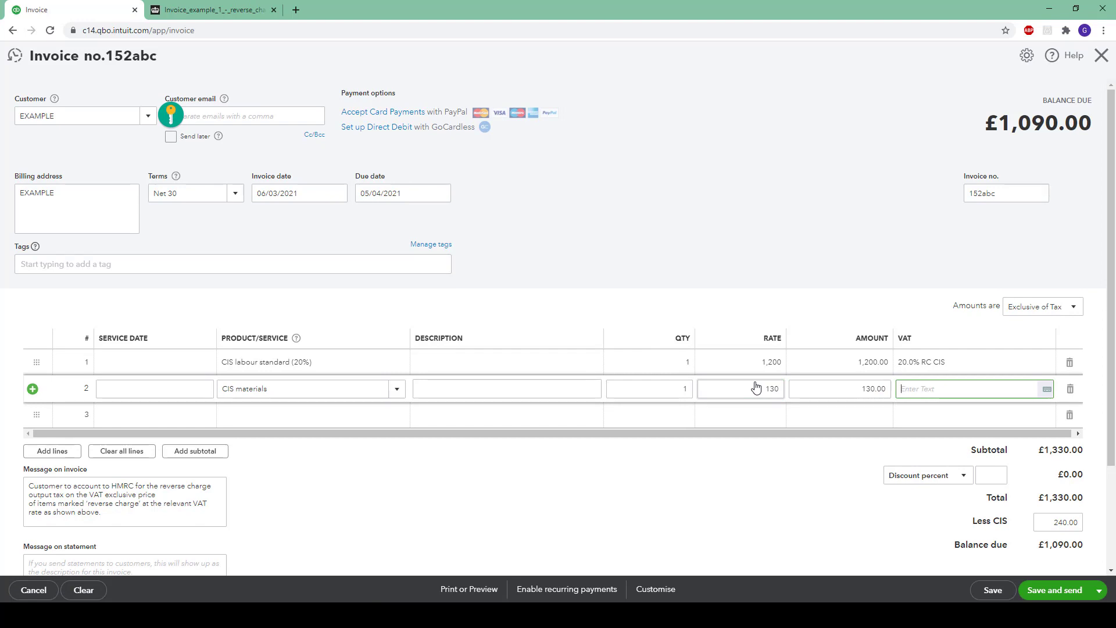
text(cis)
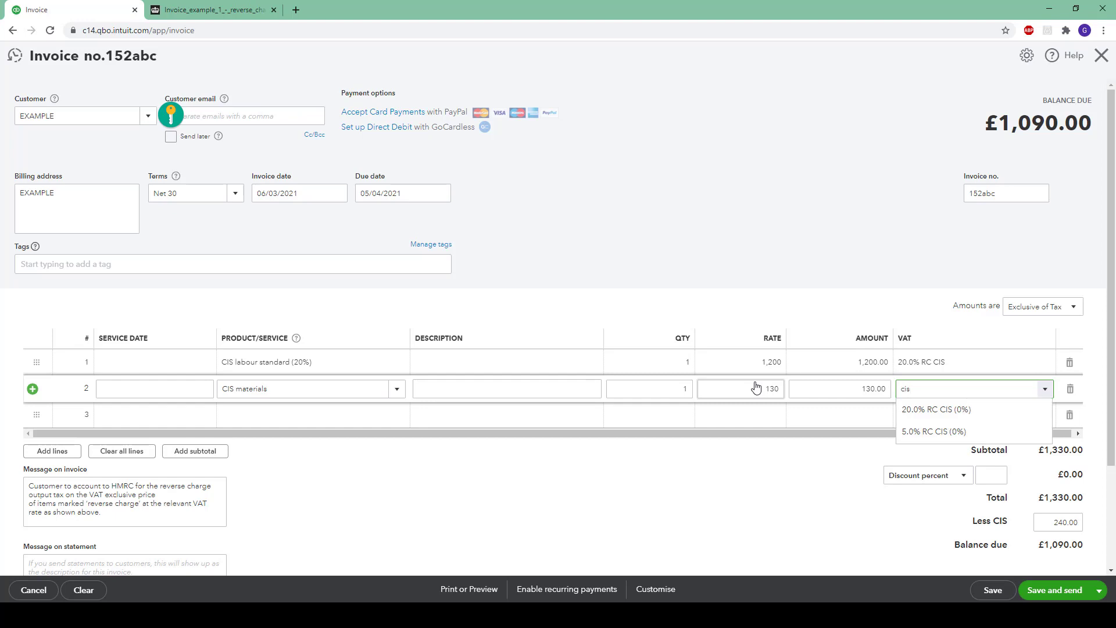
click(987, 410)
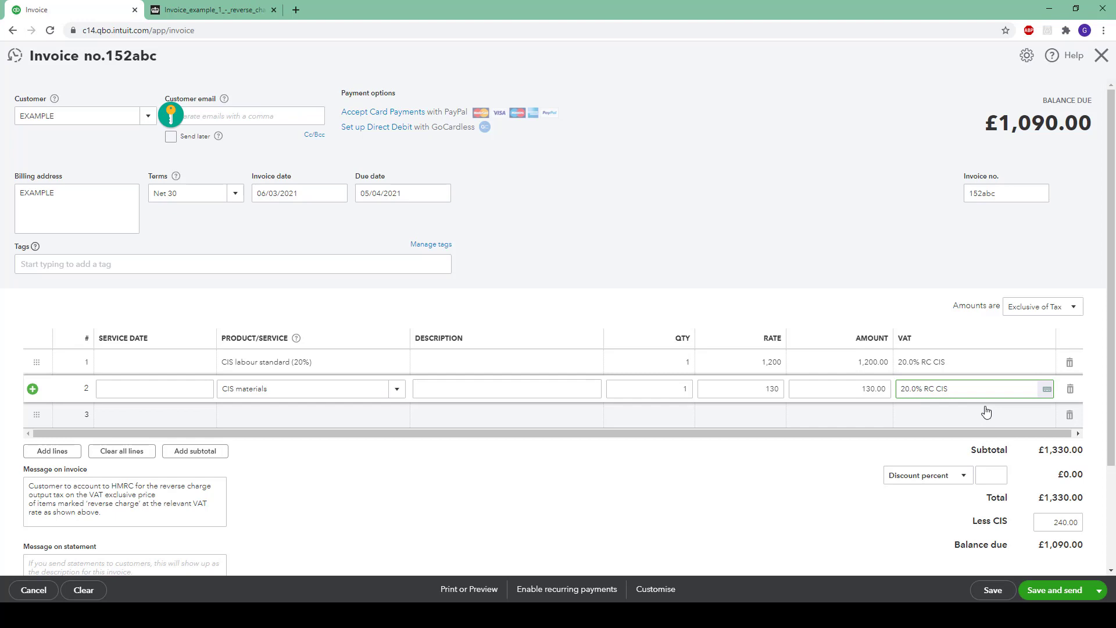
click(661, 590)
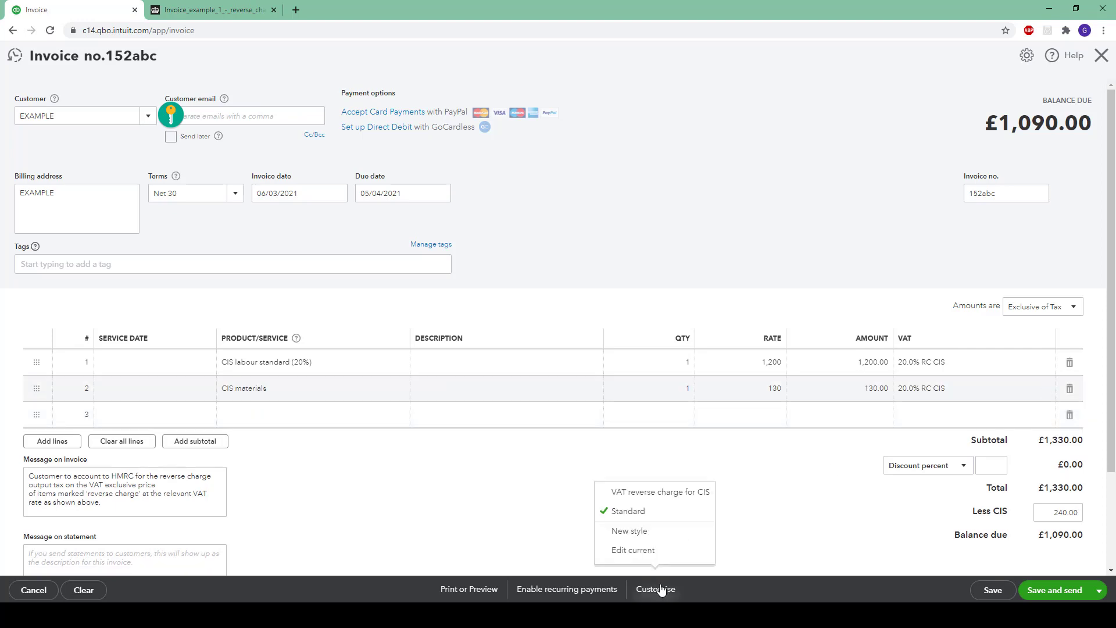
Apply the 'VAT reverse charge for CIS' style to invoice 152abc, then save and preview it.
click(671, 502)
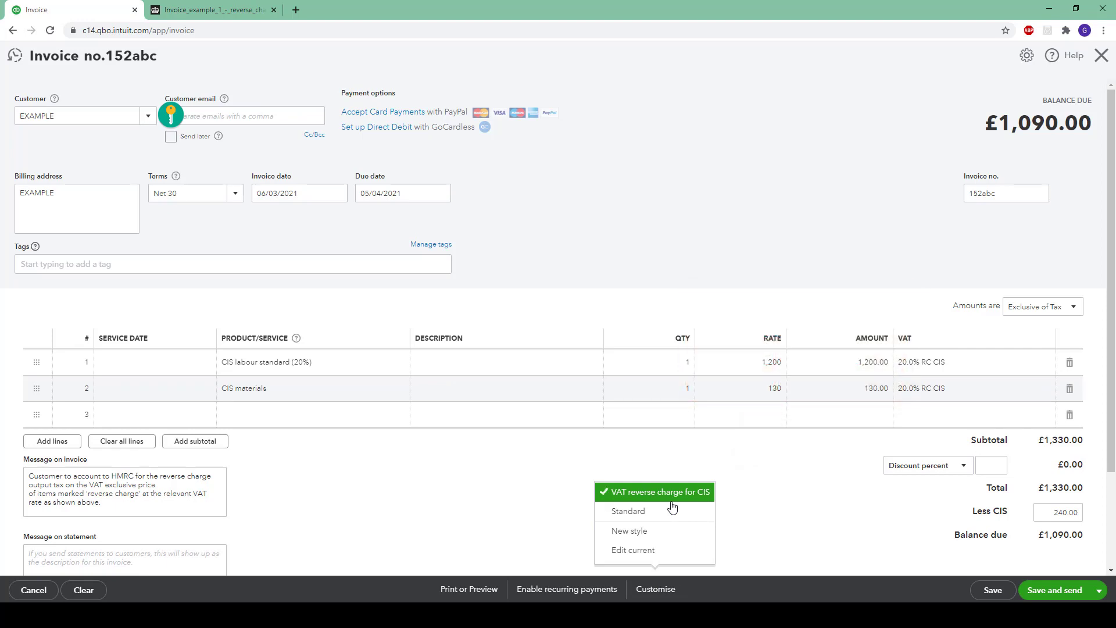
click(465, 589)
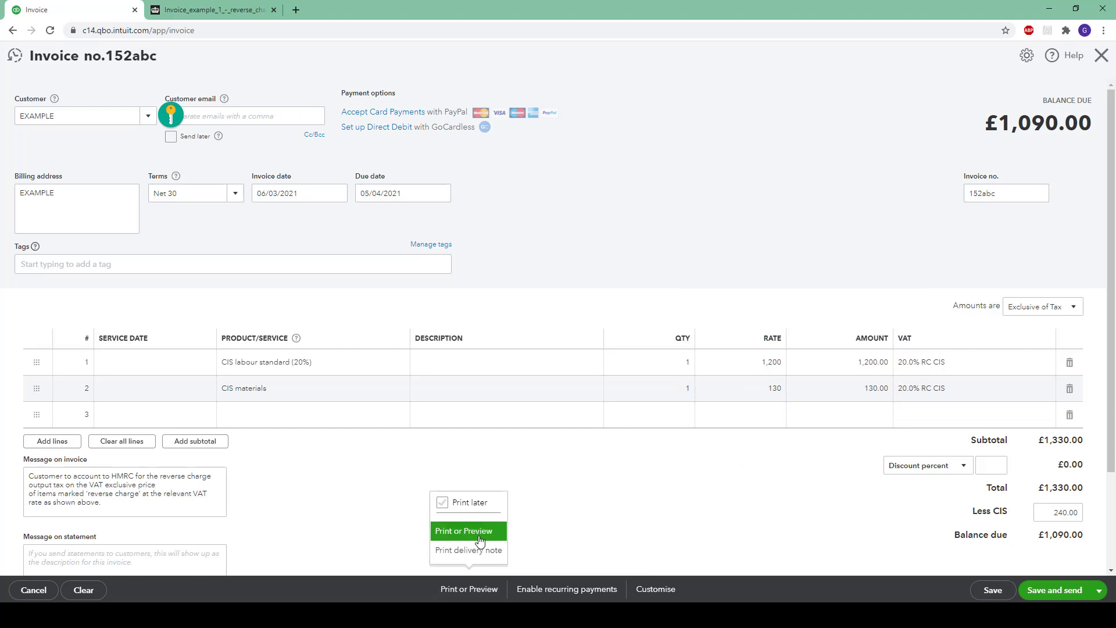
click(480, 531)
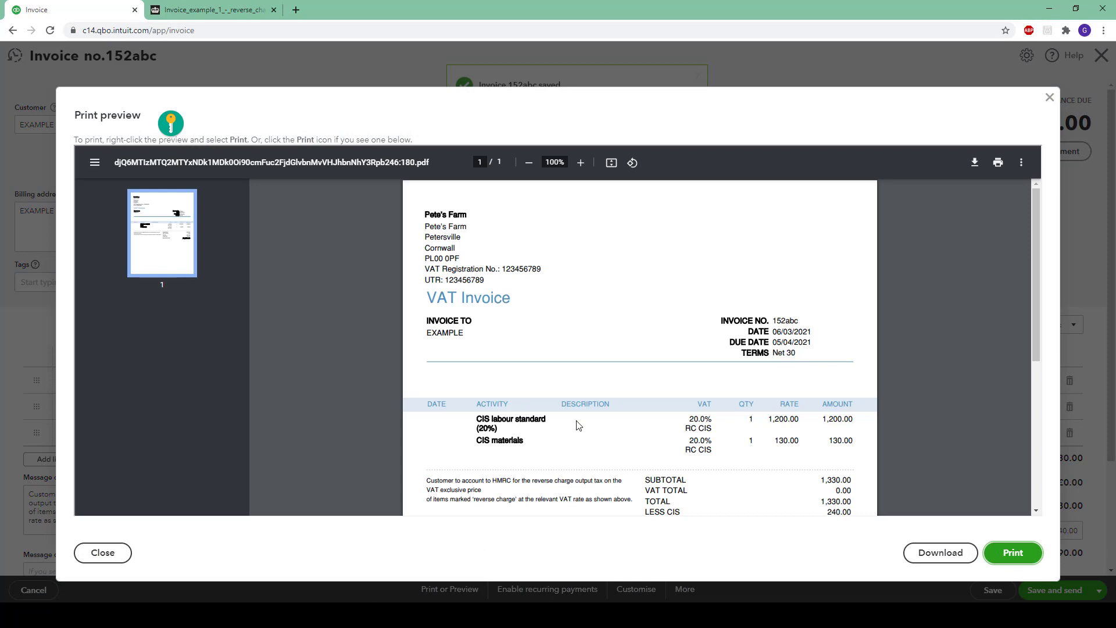
scroll(618, 344, down, 1)
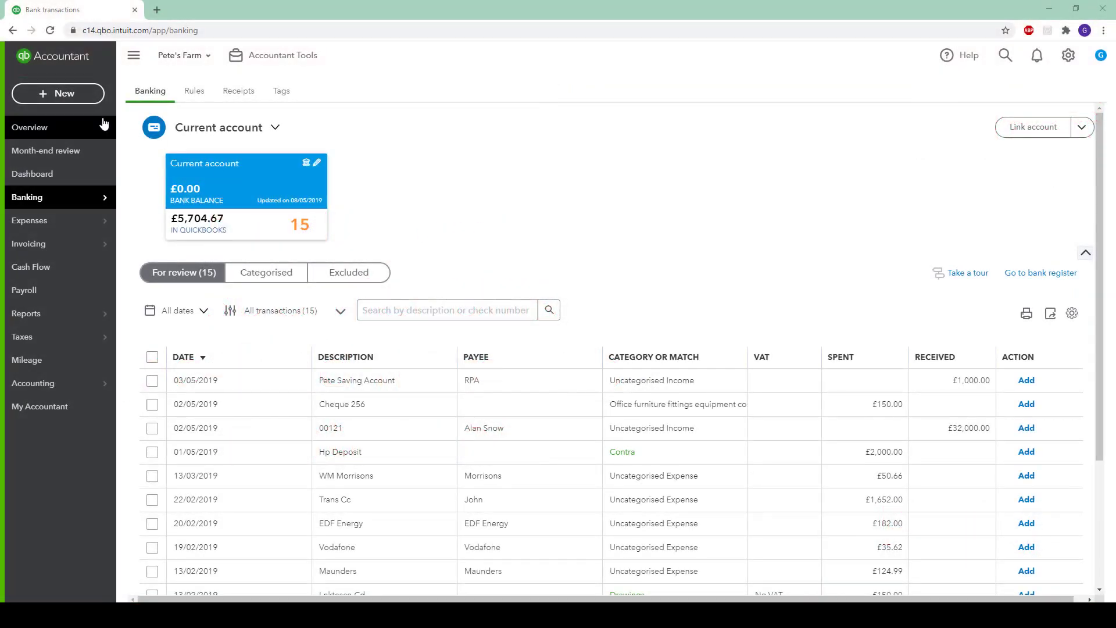
Create a new bill from supplier John with bill number 123.
click(79, 98)
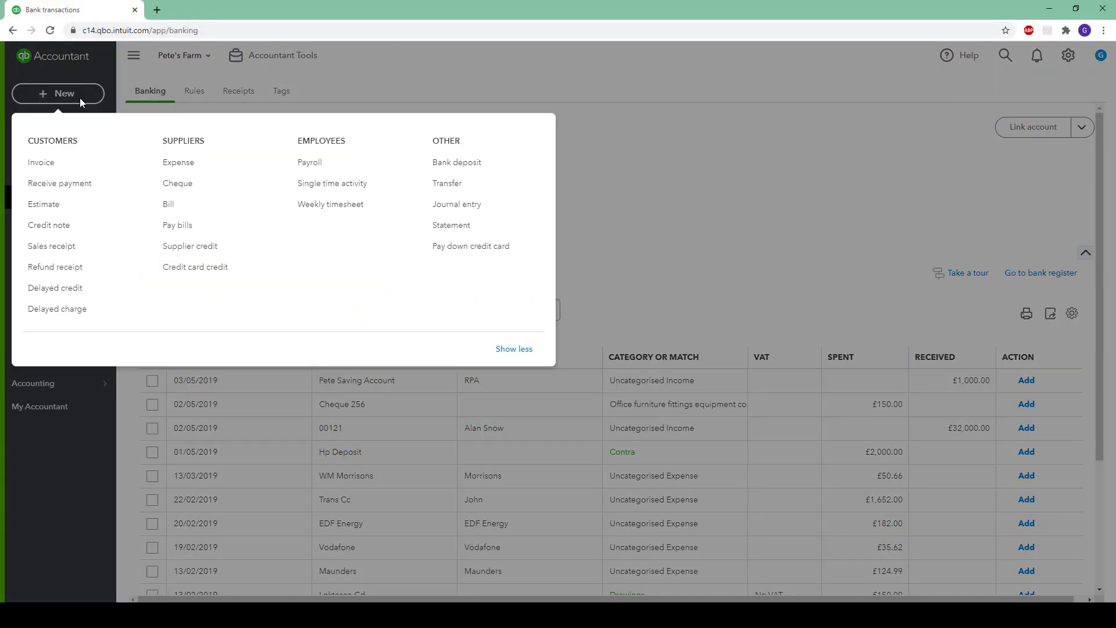
click(171, 199)
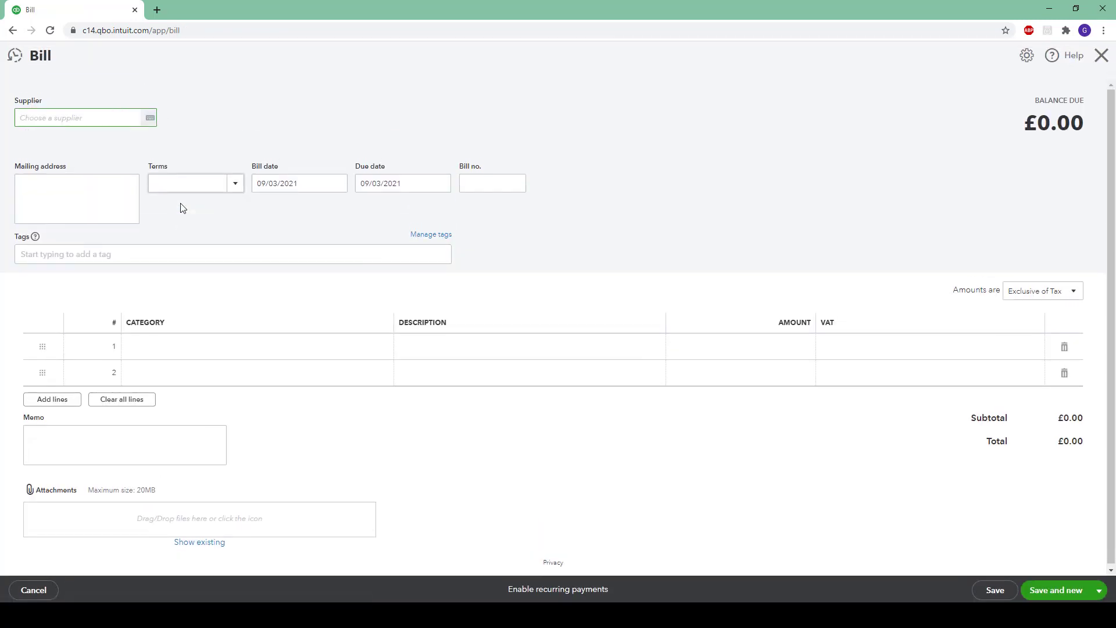
text(John)
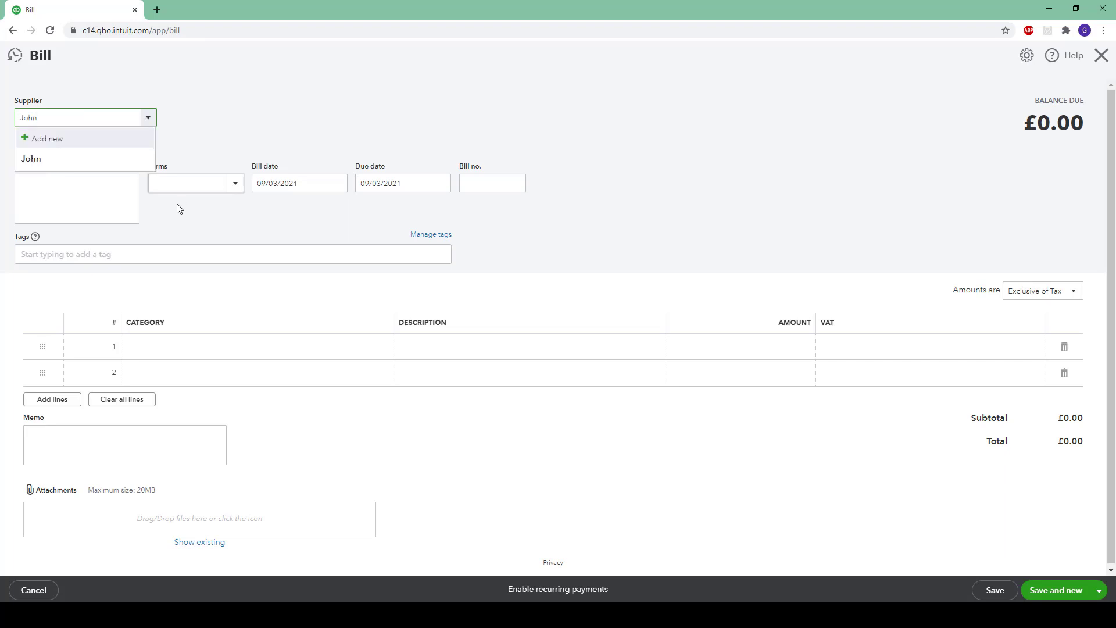
click(122, 160)
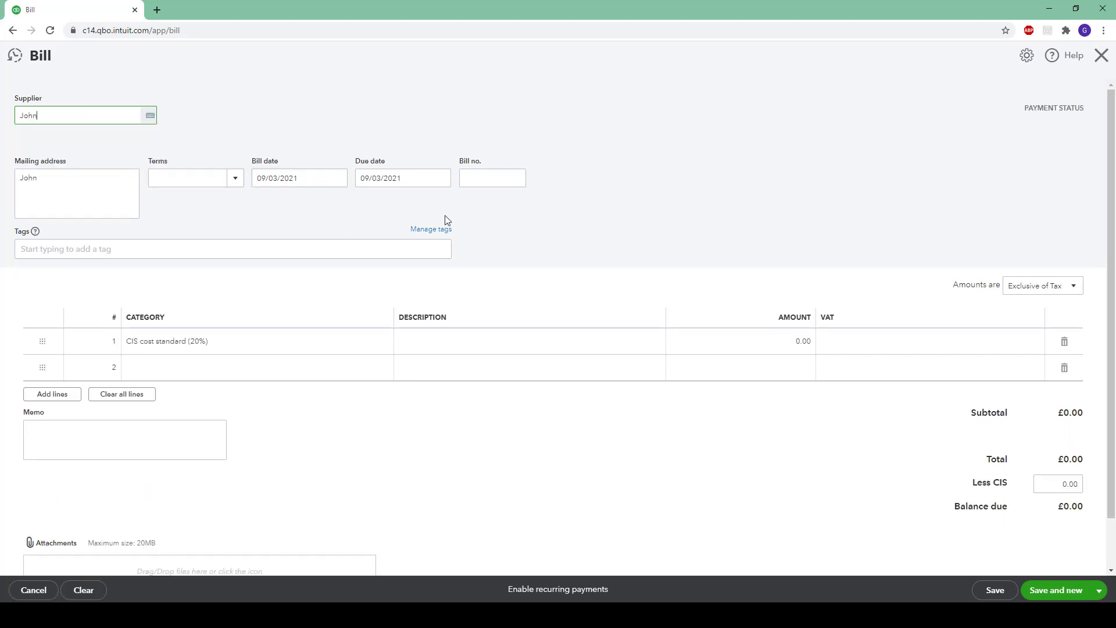
click(486, 180)
text(123)
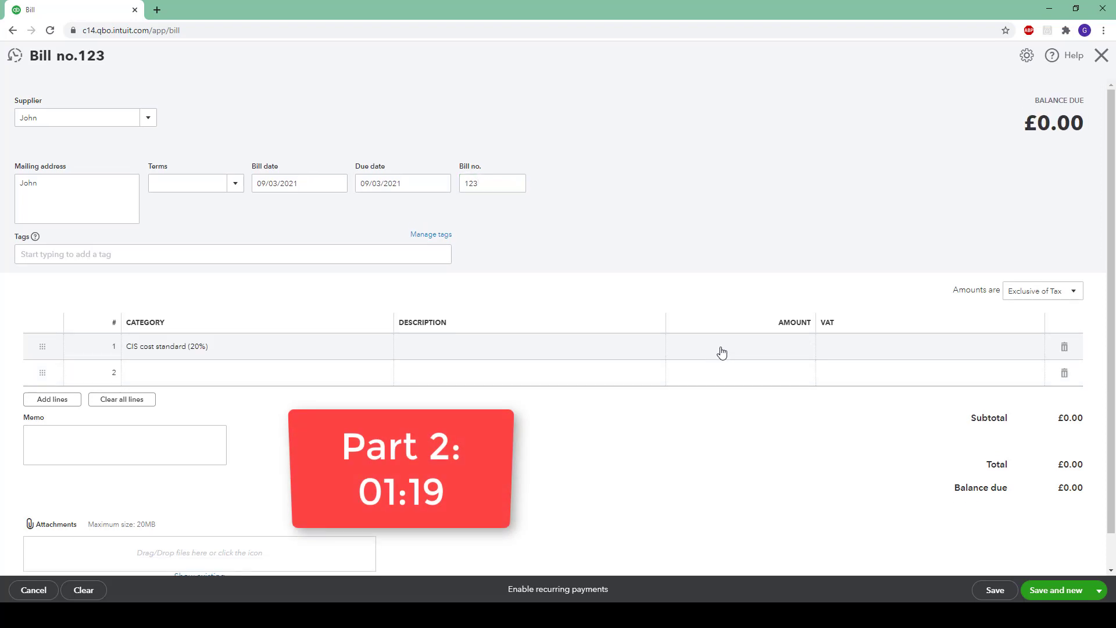
Enter £120 on line 1 with 20.0% RC CIS VAT.
click(721, 351)
text(120)
key(Tab)
text(rc)
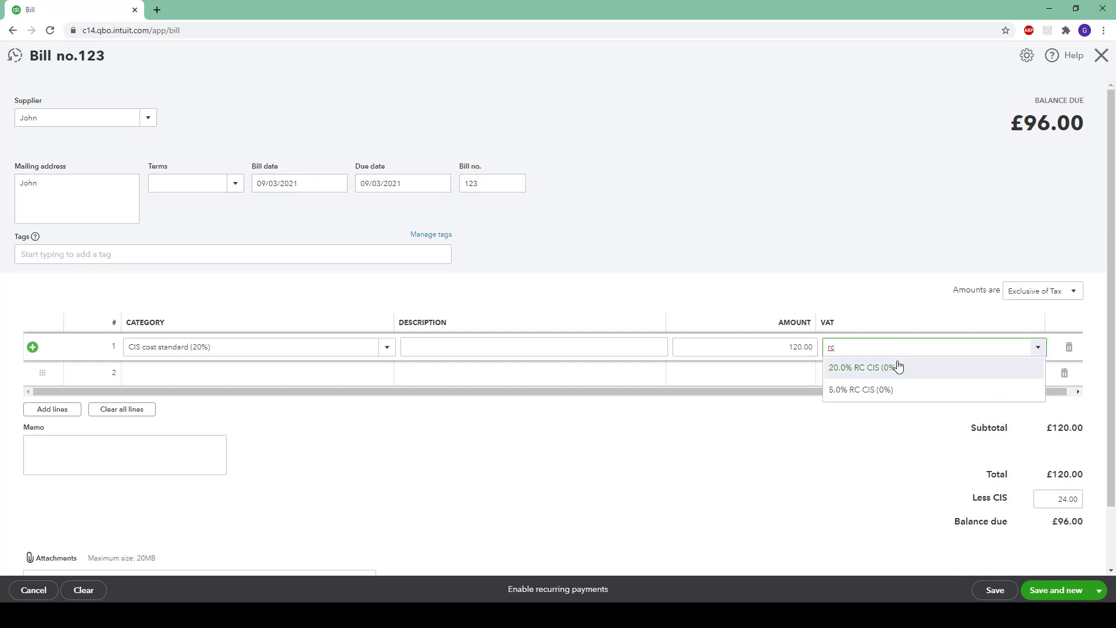
click(898, 367)
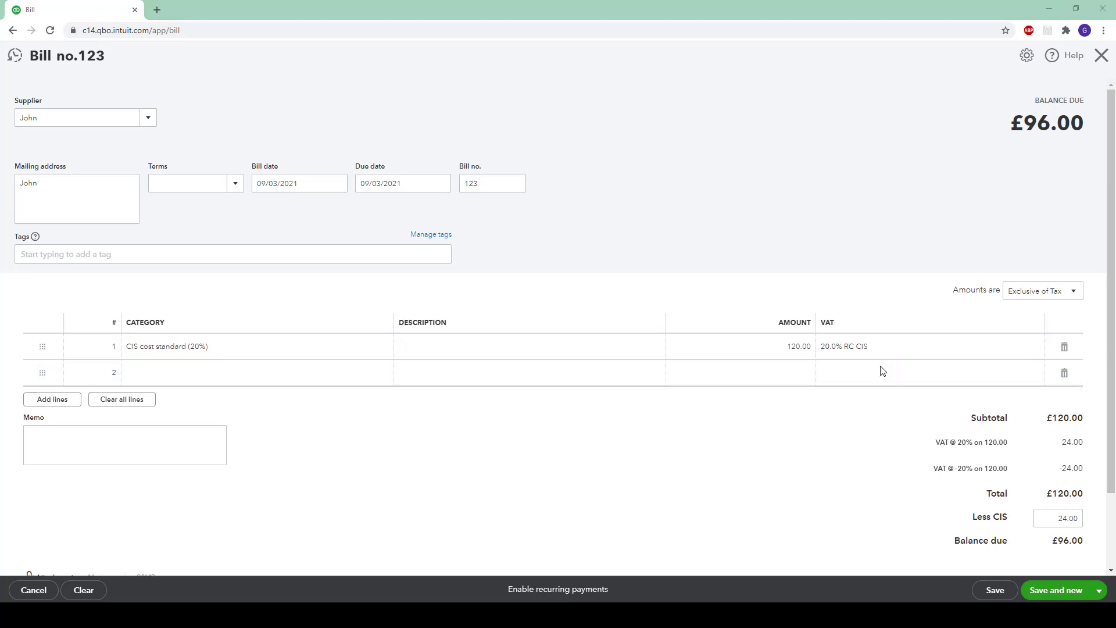
Add a £20 CIS supplies and materials line at 20.0% RC CIS, then save and close the bill.
click(278, 372)
text(Cis su)
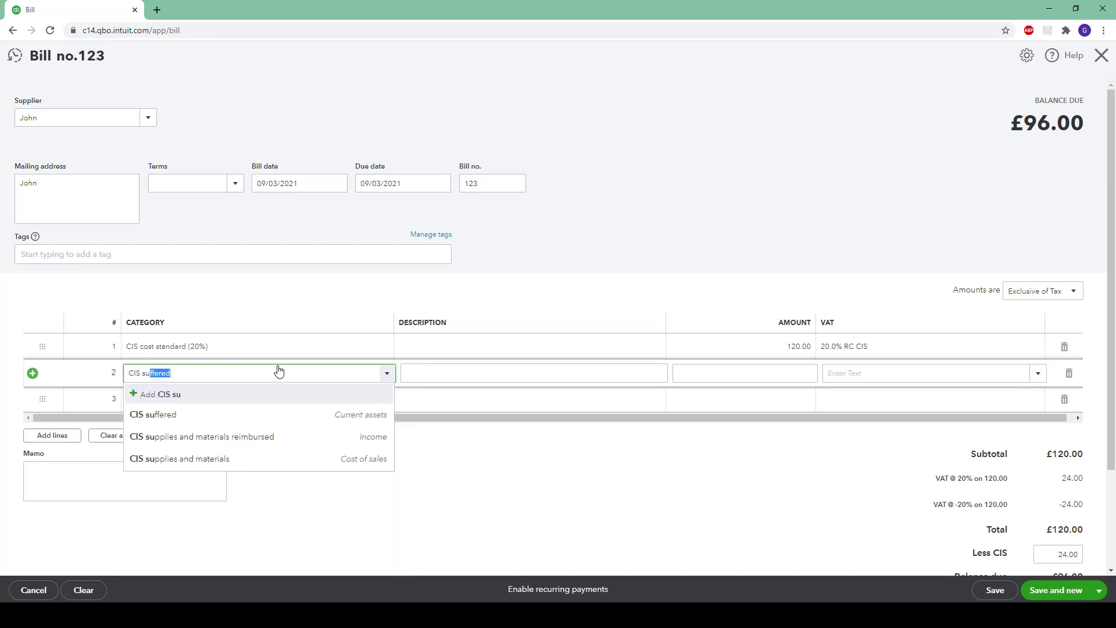
click(192, 459)
click(784, 373)
text(20)
key(Tab)
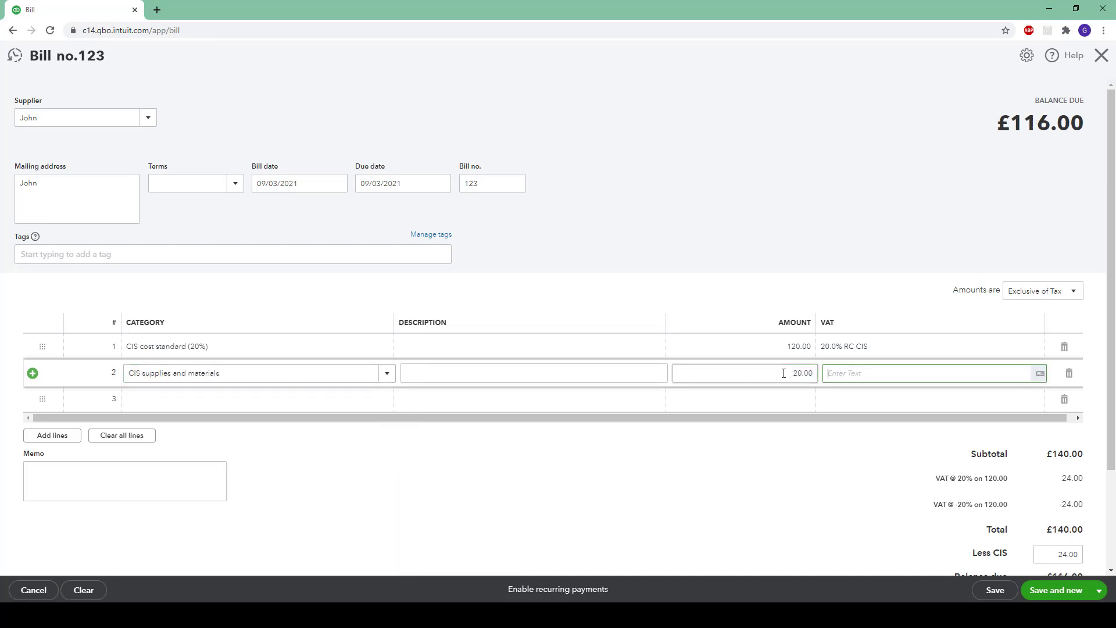
text(rc)
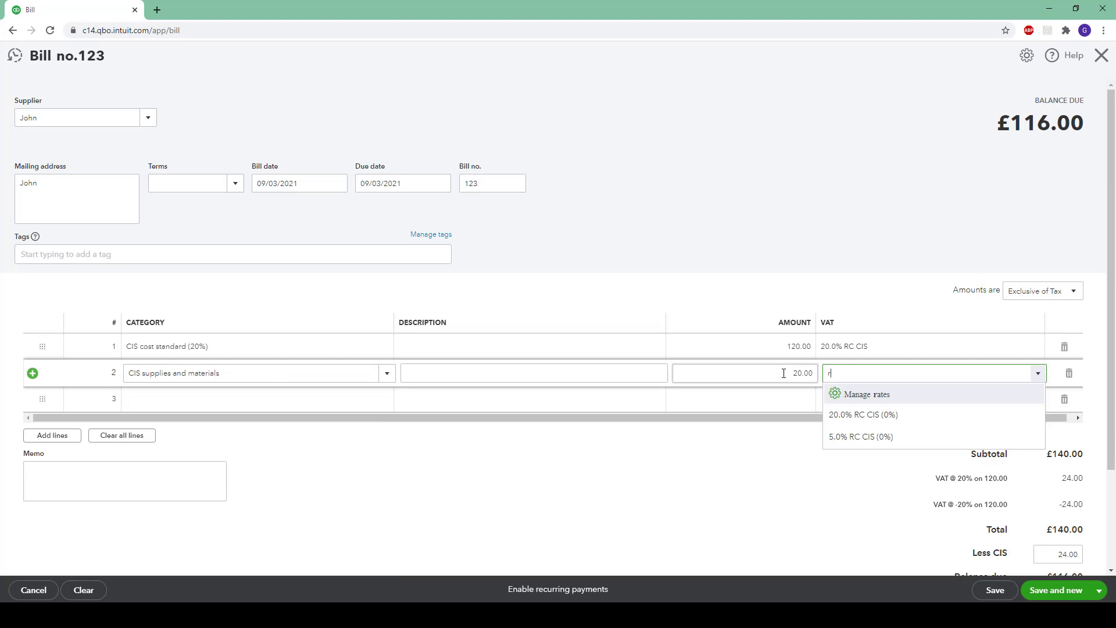
click(900, 401)
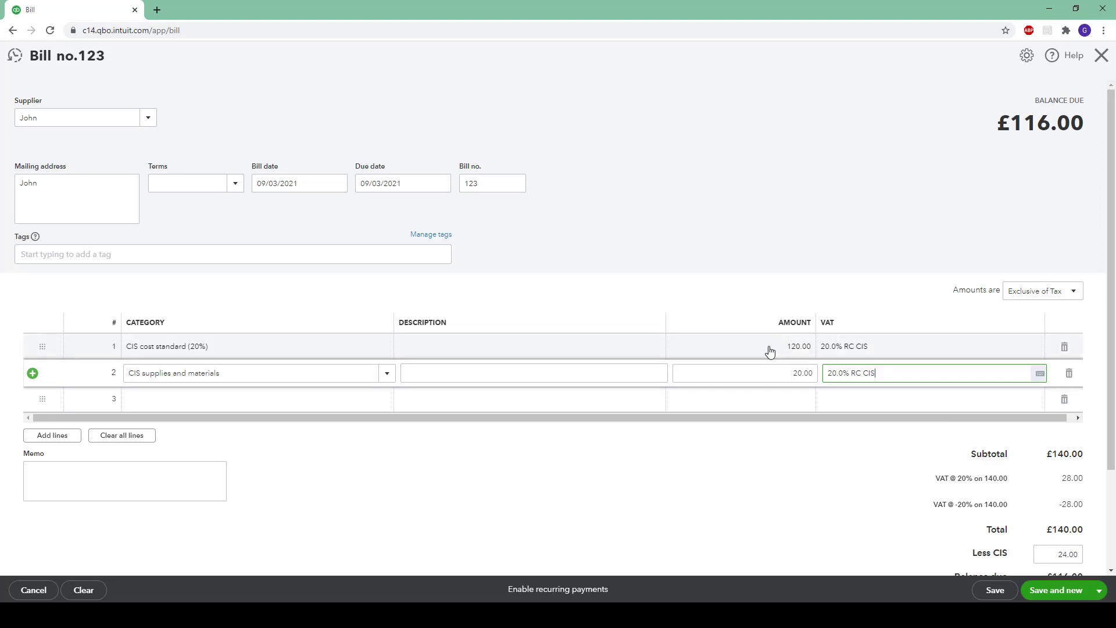
key(ctrl+s)
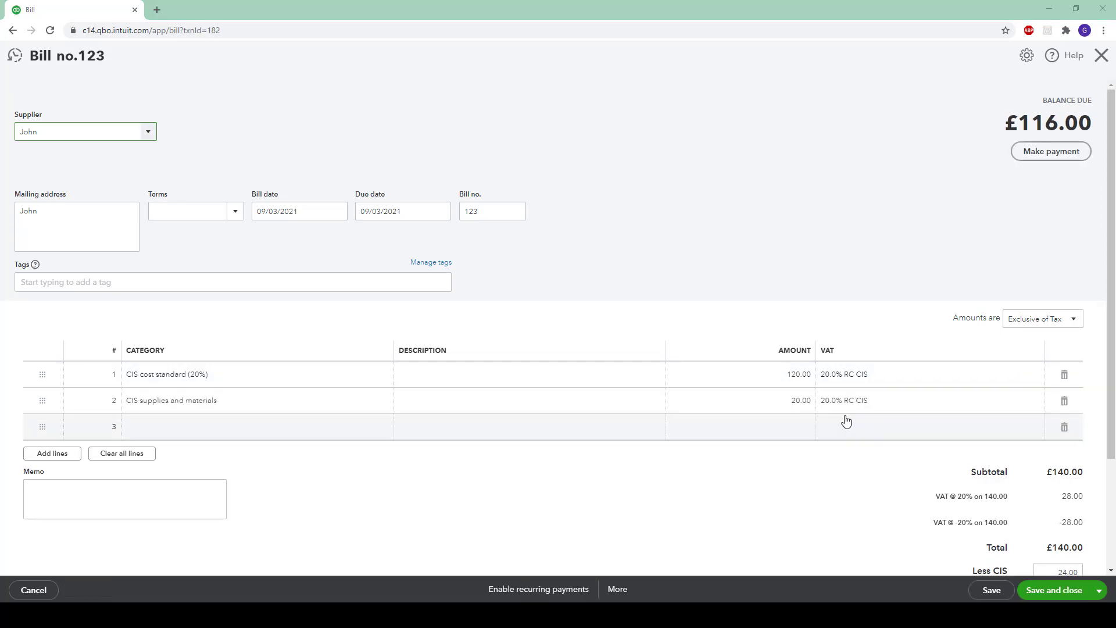
click(1061, 592)
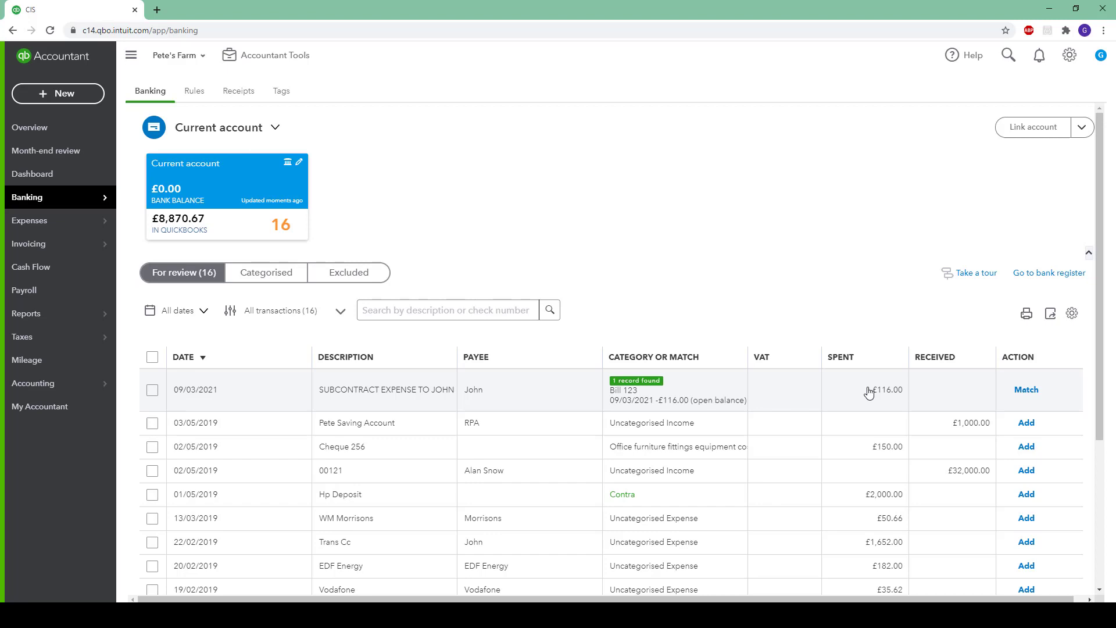
Match the £116.00 subcontract expense to John against Bill 123.
click(1027, 390)
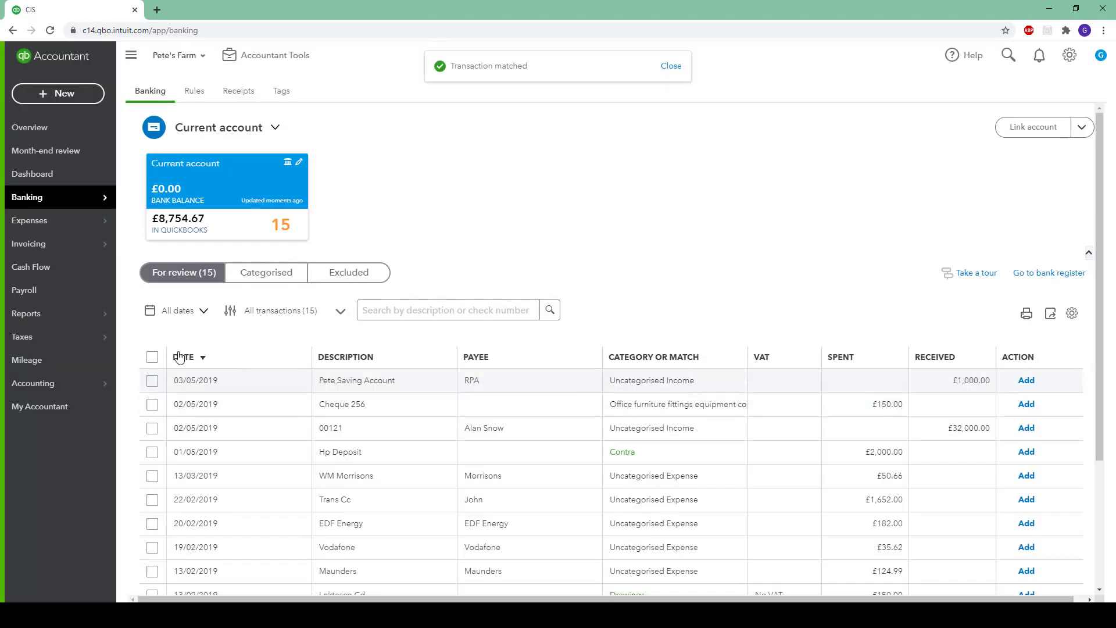
Prepare the March CIS return (06/03/2021–05/04/2021, £24.00 due) and show its other filing options.
mouse_move(70, 343)
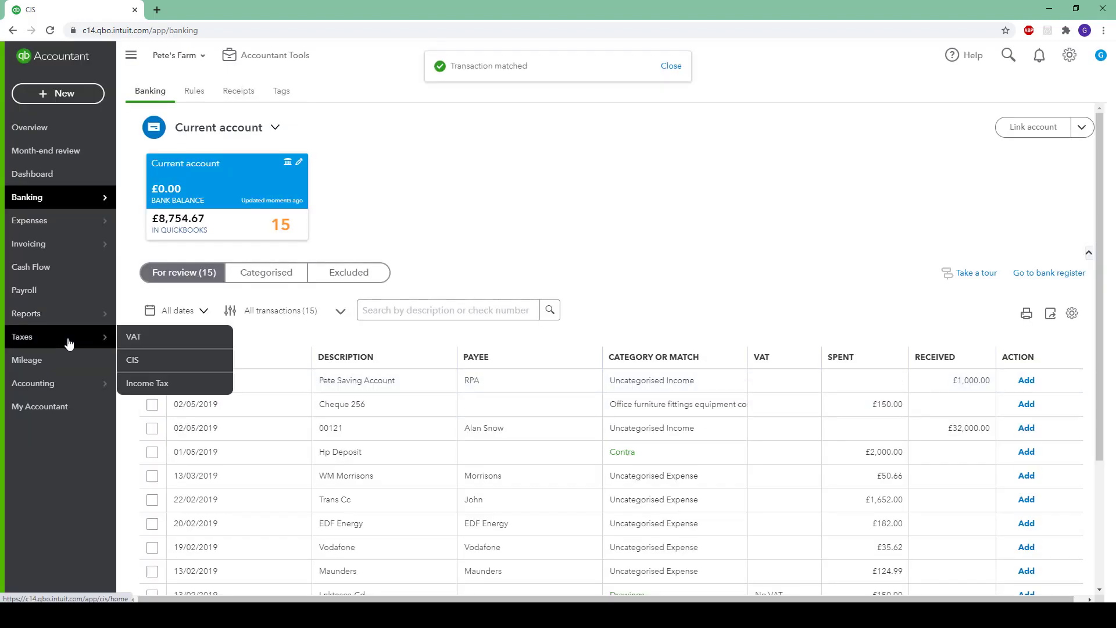
click(133, 357)
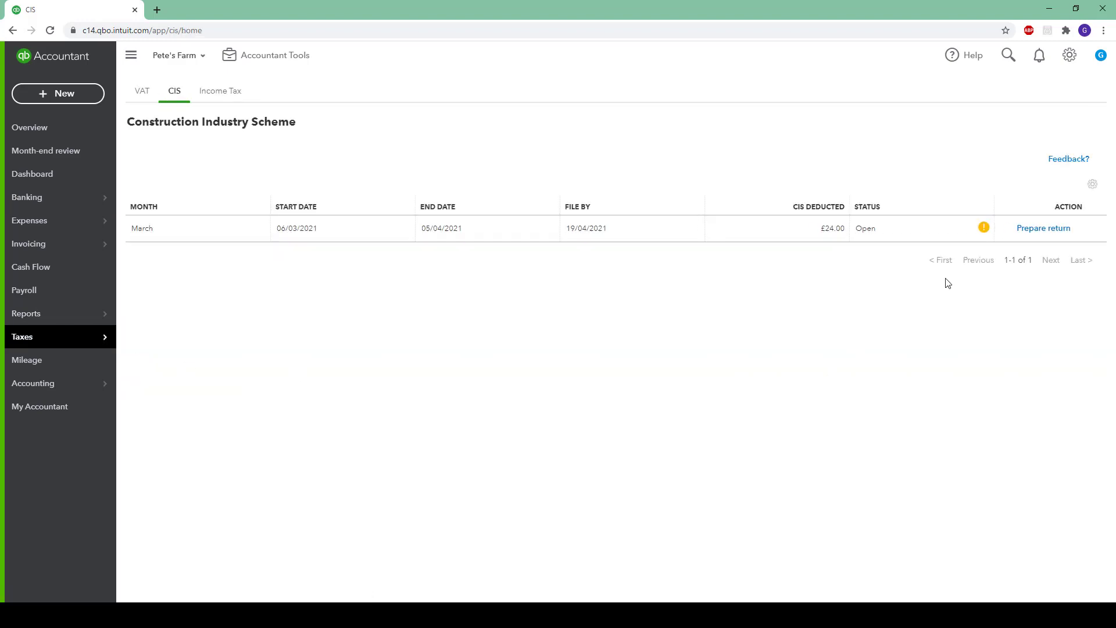
click(1028, 230)
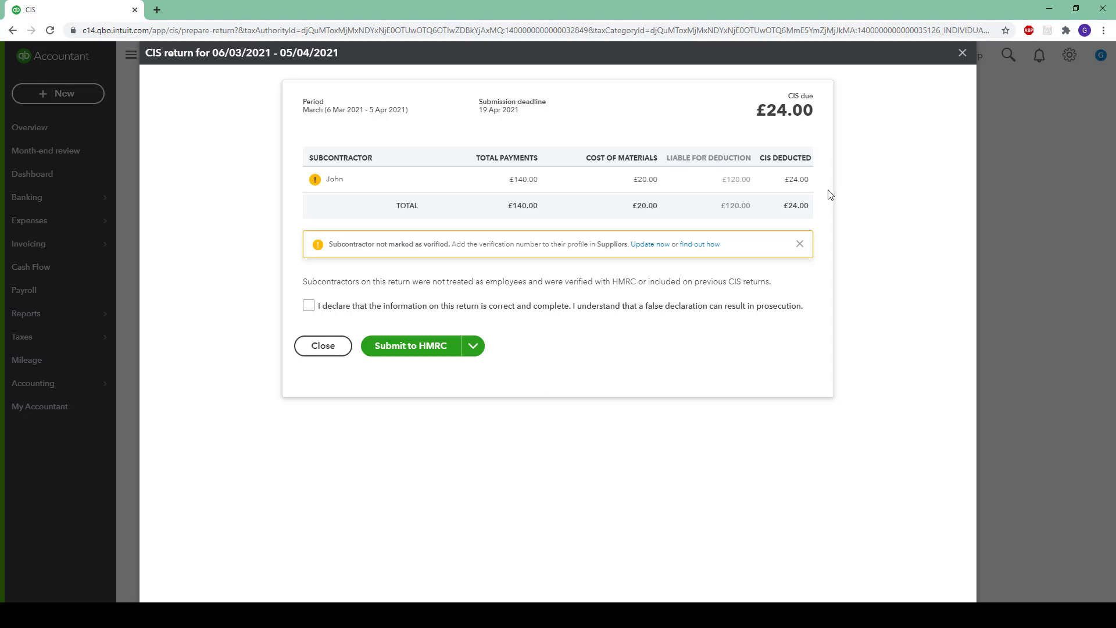
click(474, 347)
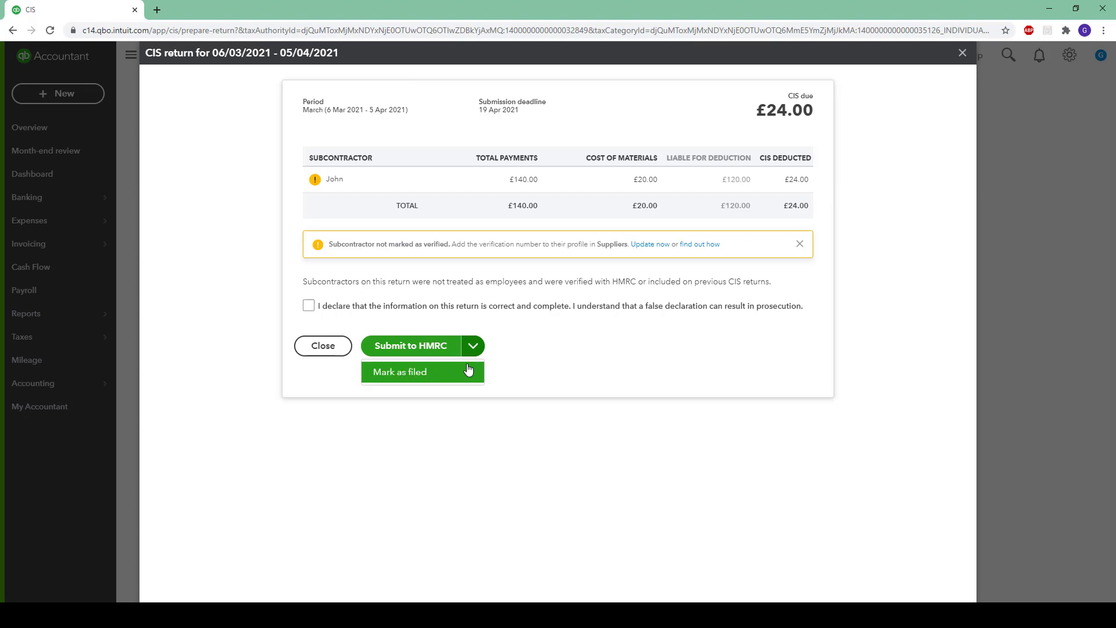